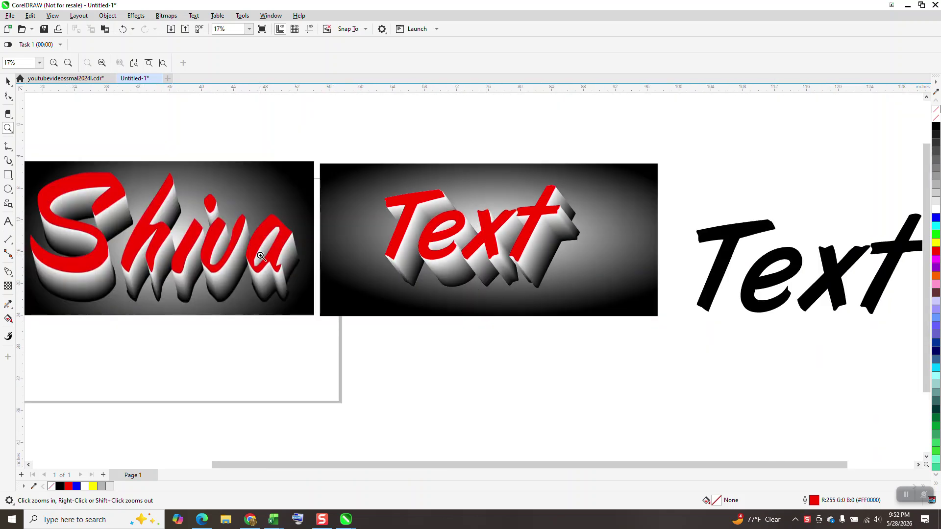
Move the black "Text" word farther from the samples and scale it down to about 24.2 × 10.6 inches.
scroll(245, 243, "down", 2)
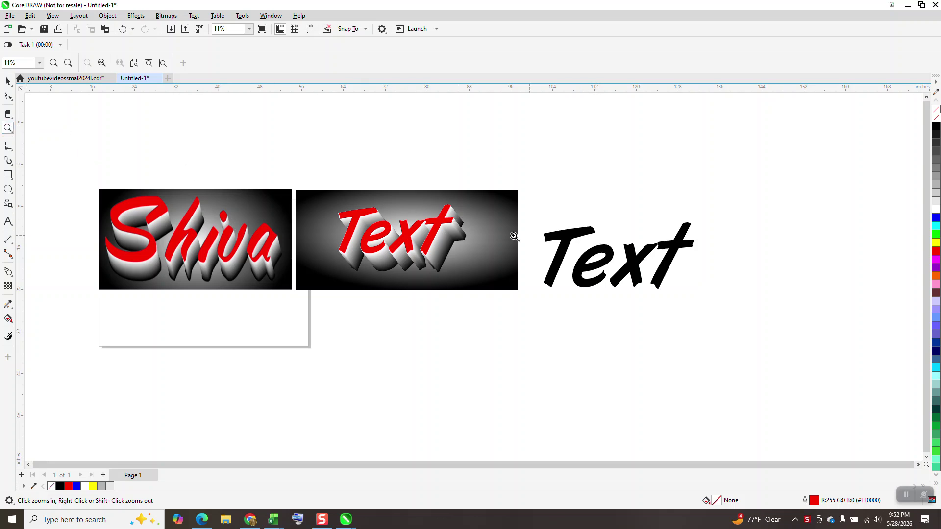
left_click(8, 81)
left_click_drag(578, 234, 608, 215)
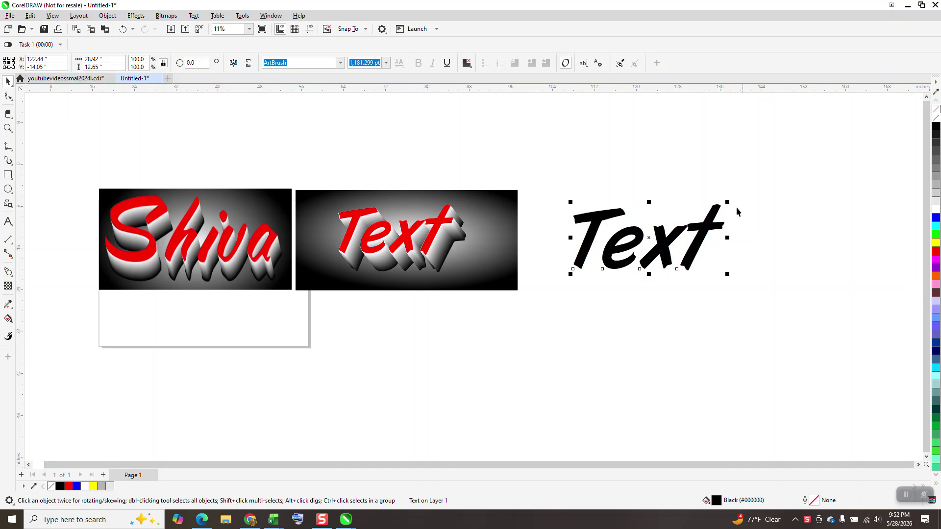
left_click_drag(727, 202, 703, 213)
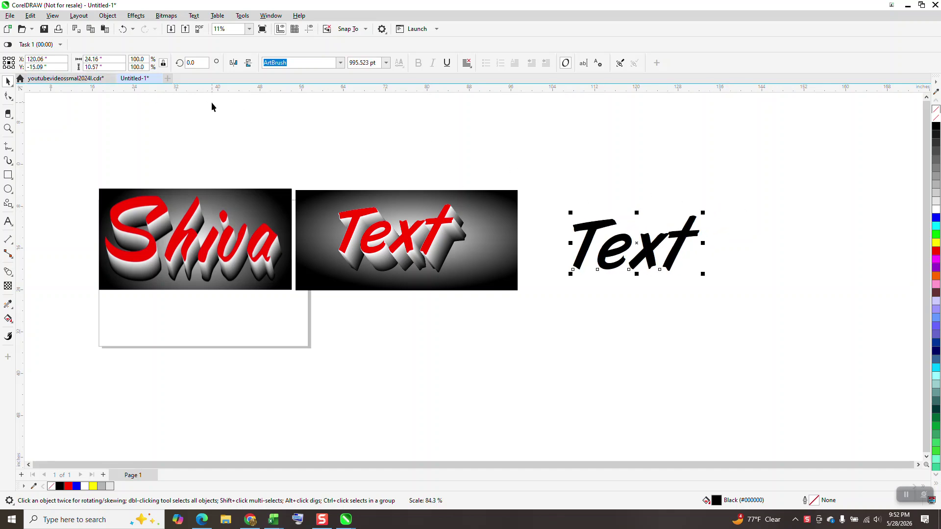
Duplicate the black "Text" word straight down with the nudge distance set to 12 inches.
left_click(314, 107)
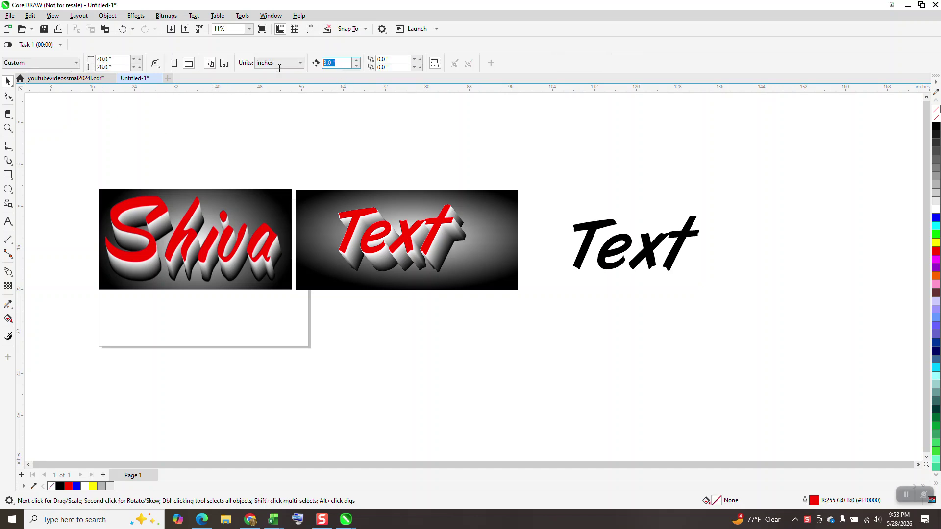
type("12")
left_click(8, 82)
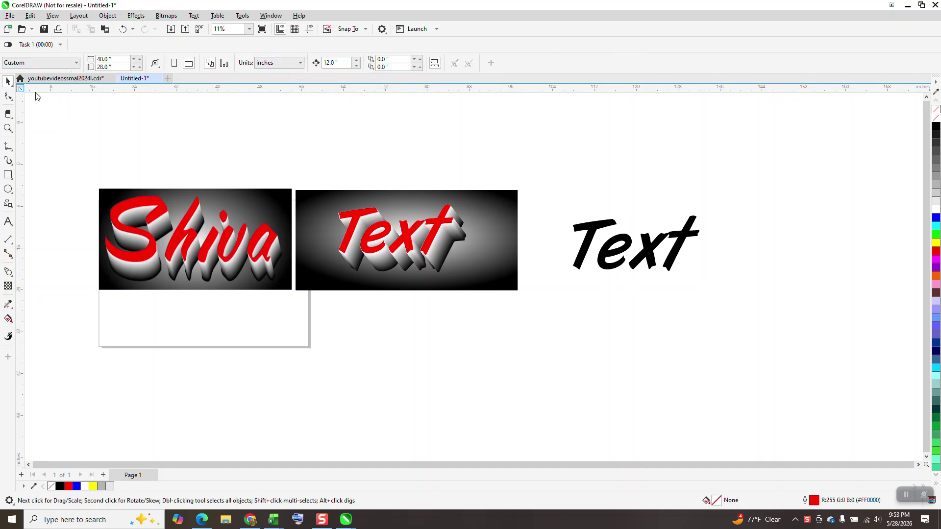
left_click(651, 256)
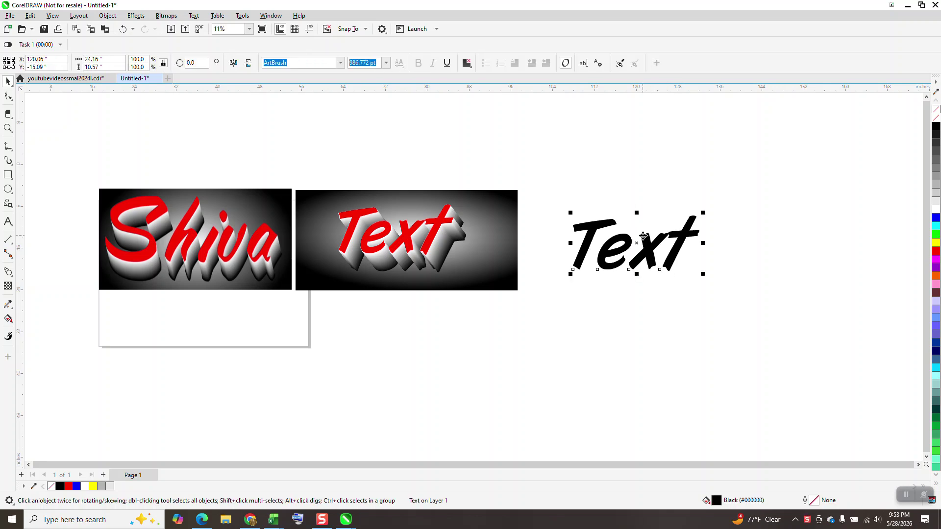
key("KP_Add")
key("Down")
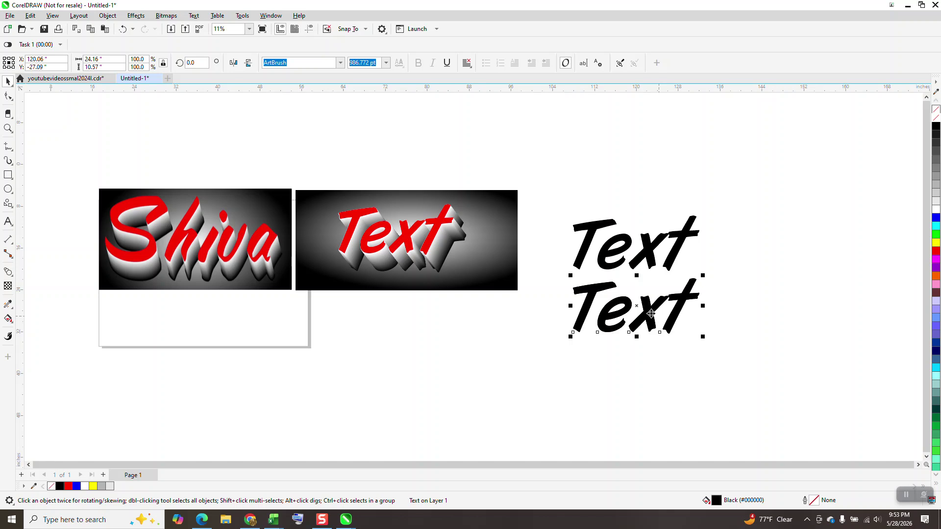
Duplicate the lower text about 0.5 inch right and 1.6 inches down, and fill the original lower text with white.
left_click_drag(638, 308, 639, 315)
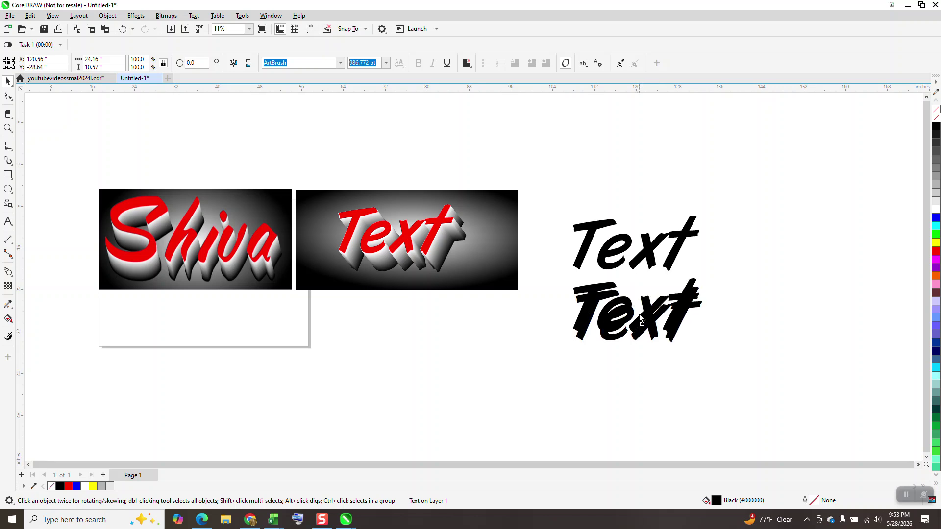
left_click(728, 283)
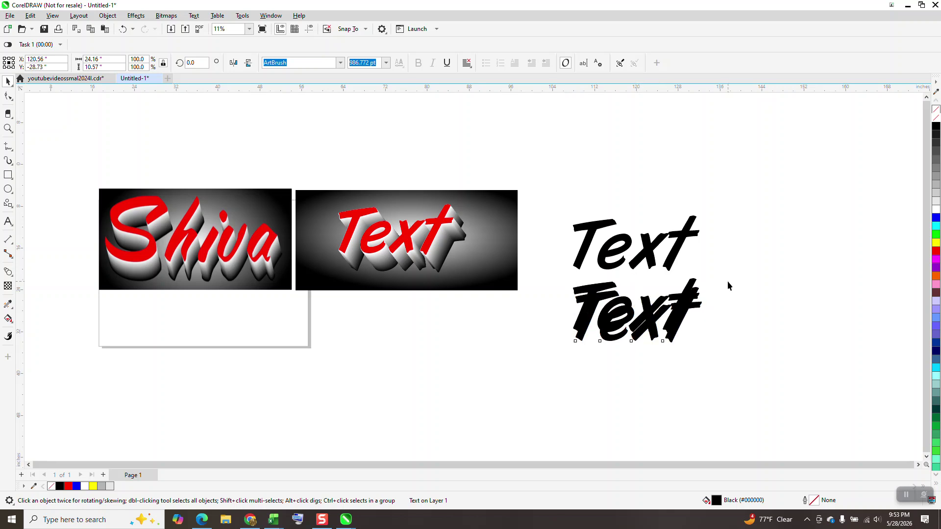
left_click(610, 290)
left_click(936, 211)
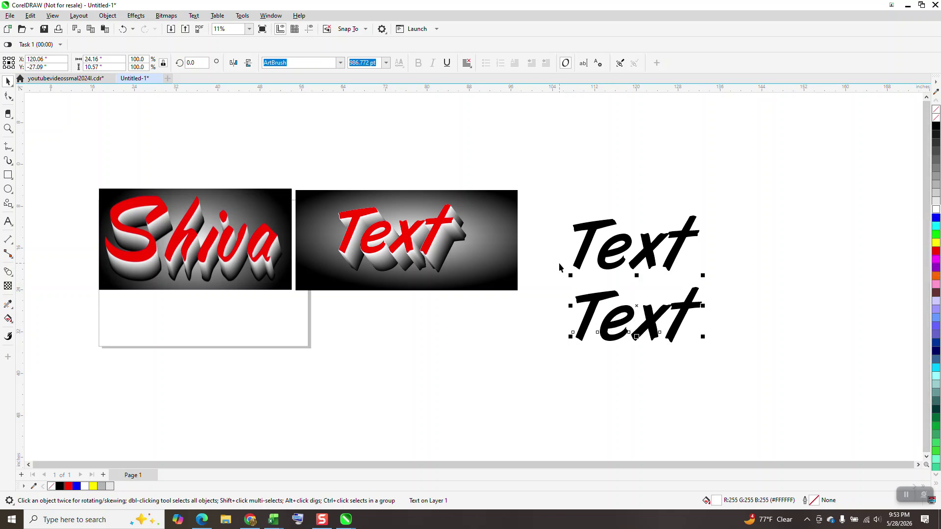
Try to blend the overlapping white and black text copies with 200 steps, and undo the blend.
left_click_drag(542, 260, 757, 383)
left_click(136, 15)
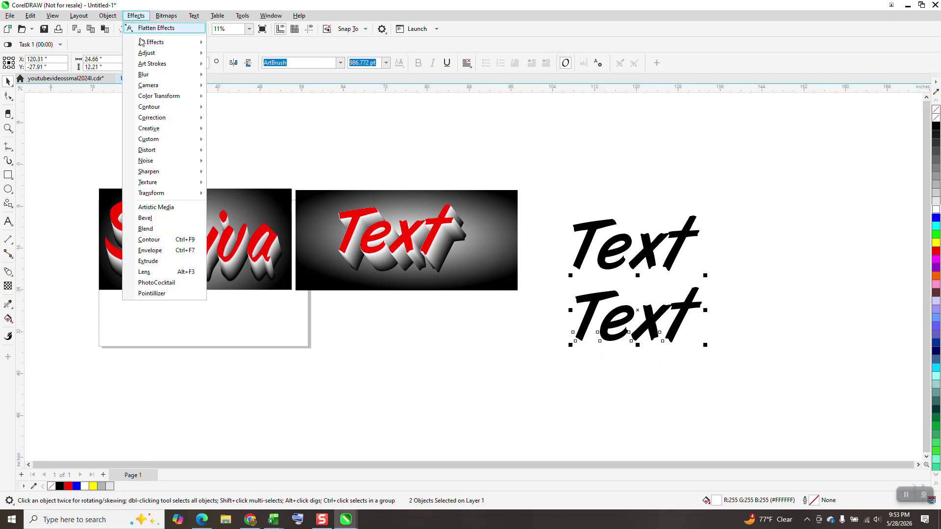
left_click(146, 229)
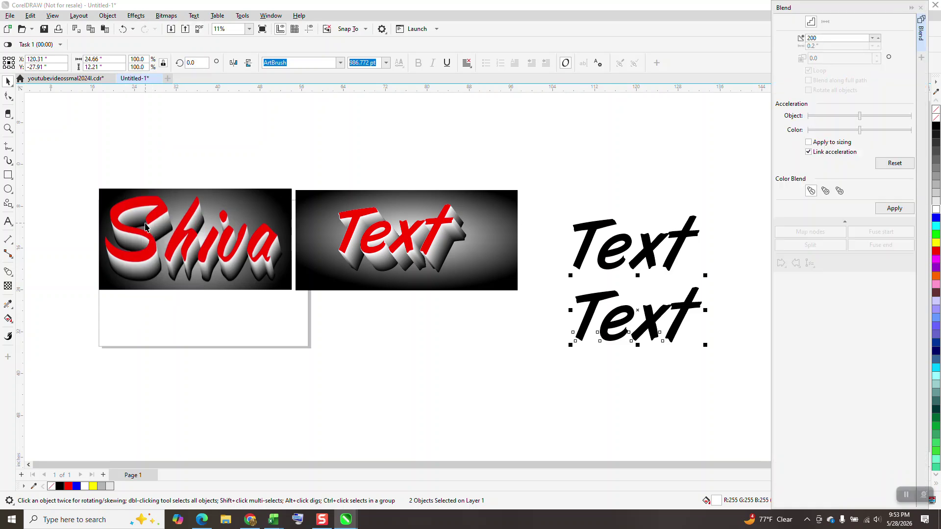
left_click(901, 211)
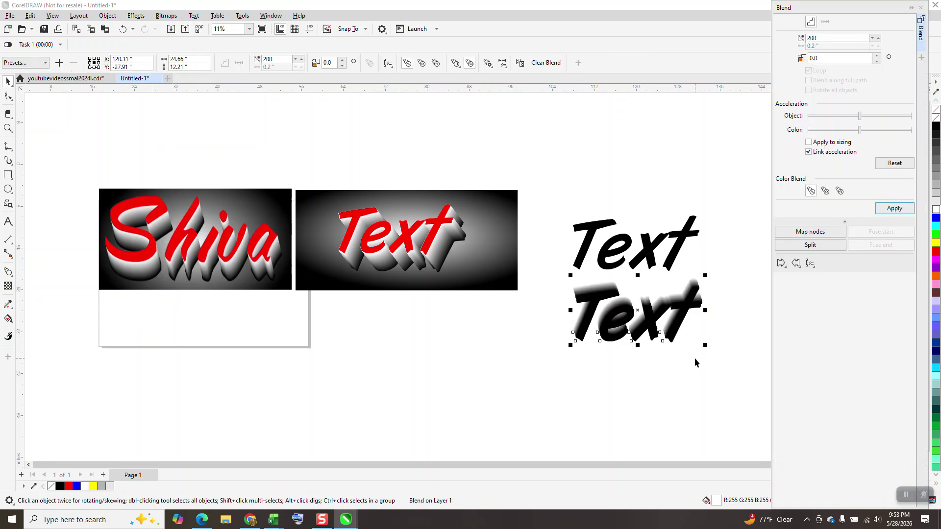
left_click(123, 29)
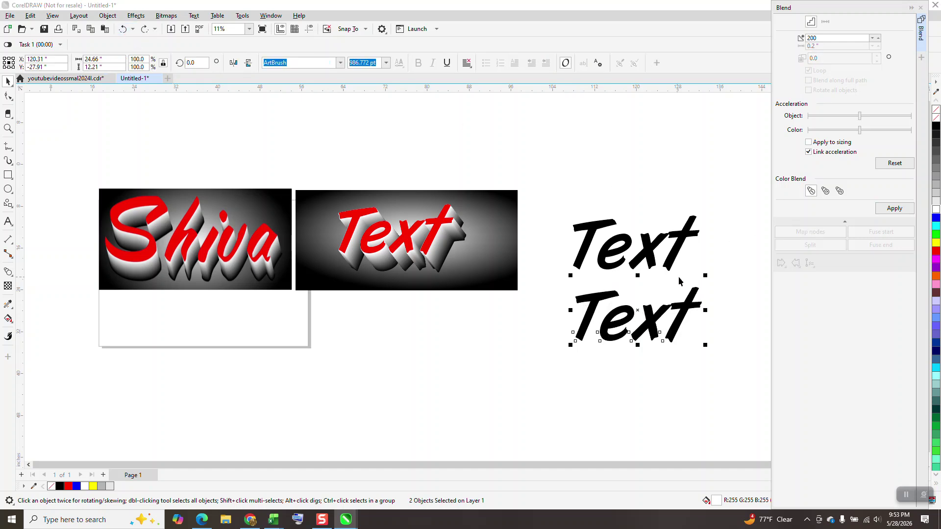
Try moving the white text copy about 7 inches to the left, and undo the move.
left_click(628, 294)
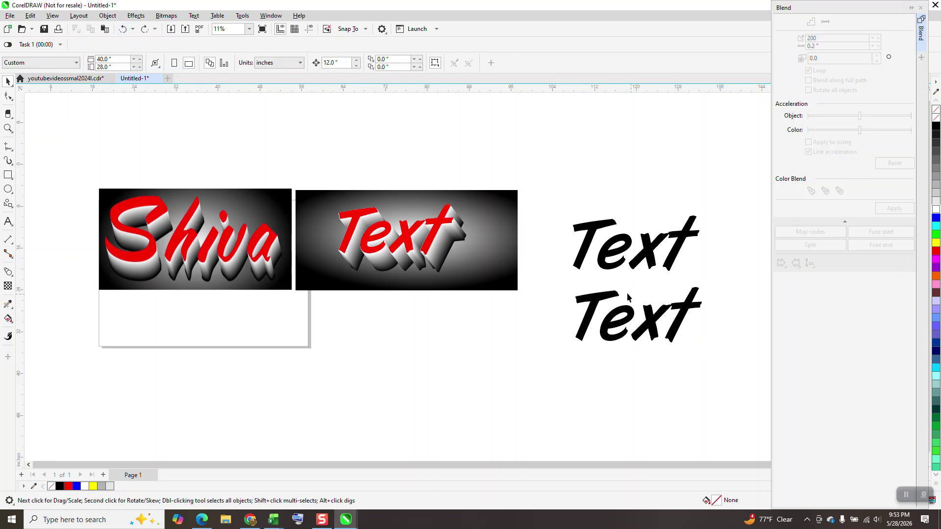
left_click(587, 288)
left_click_drag(591, 287, 555, 292)
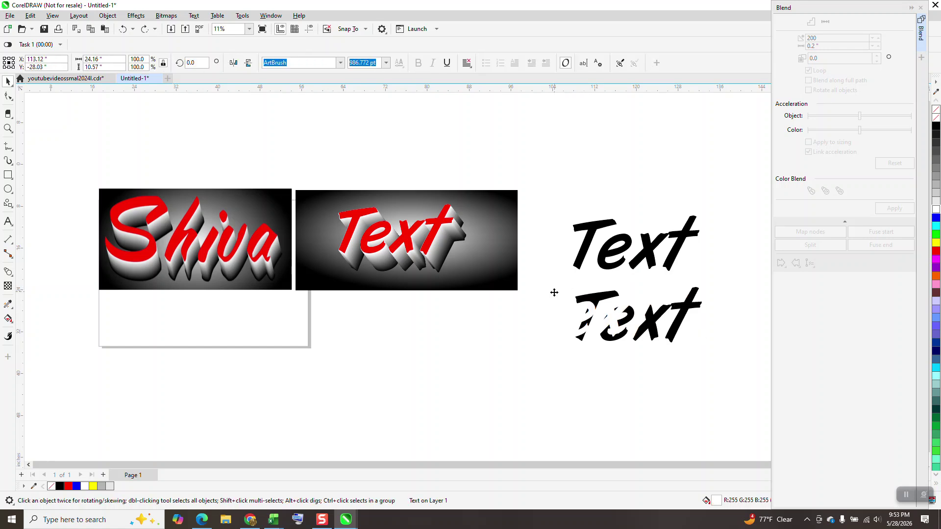
left_click(122, 28)
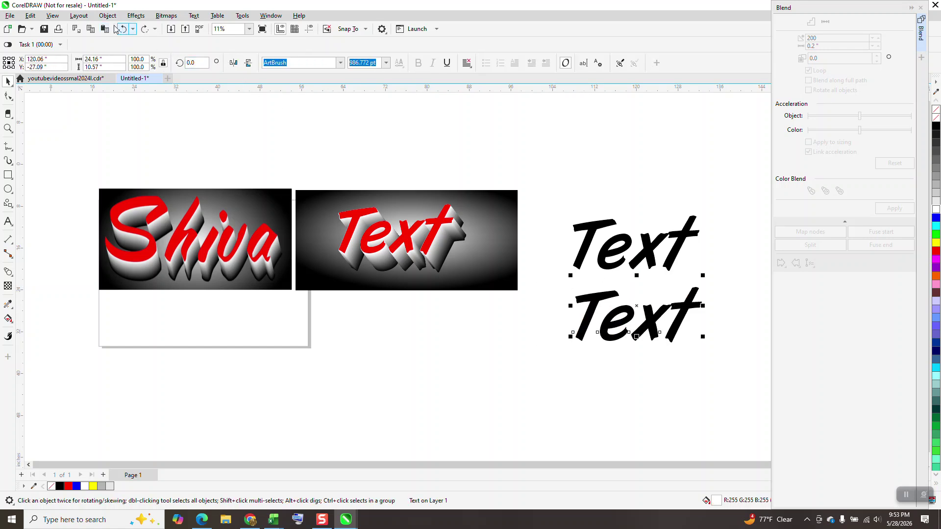
Send the white text copy to the back of the page.
left_click(108, 15)
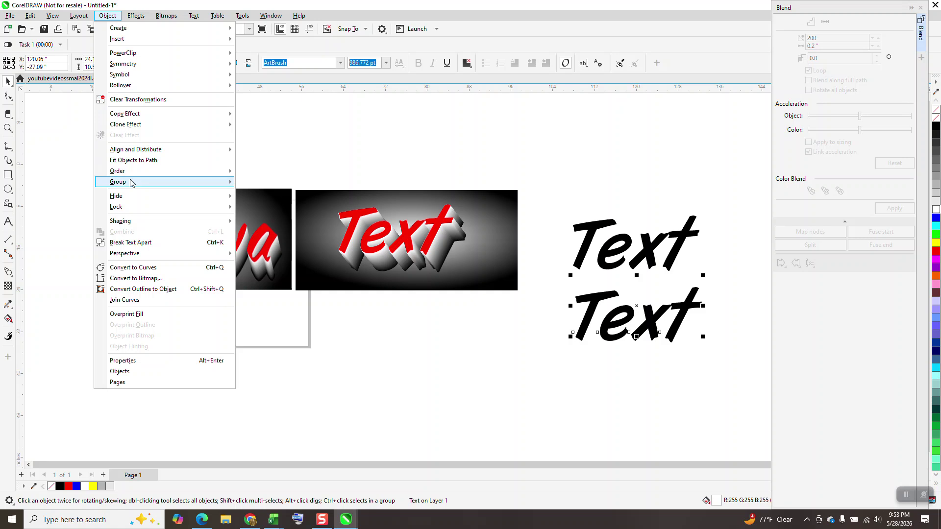
mouse_move(133, 183)
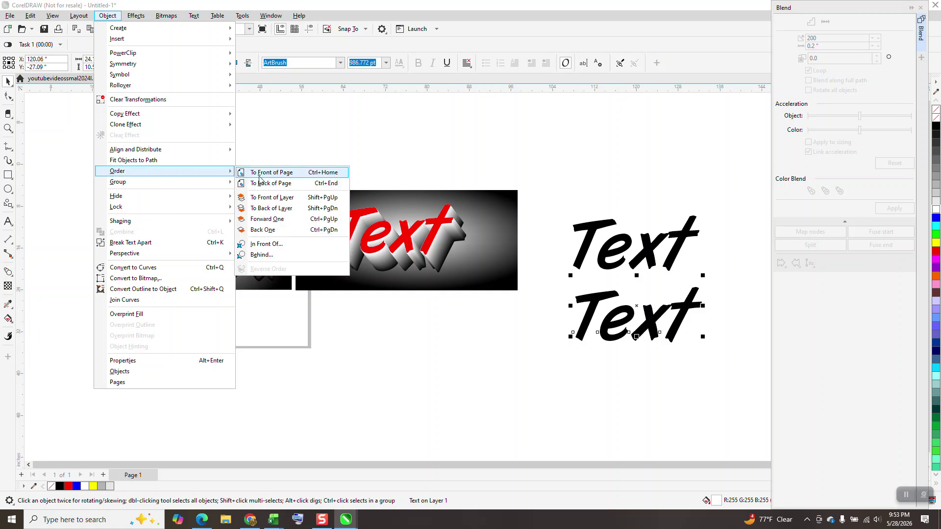
left_click(310, 182)
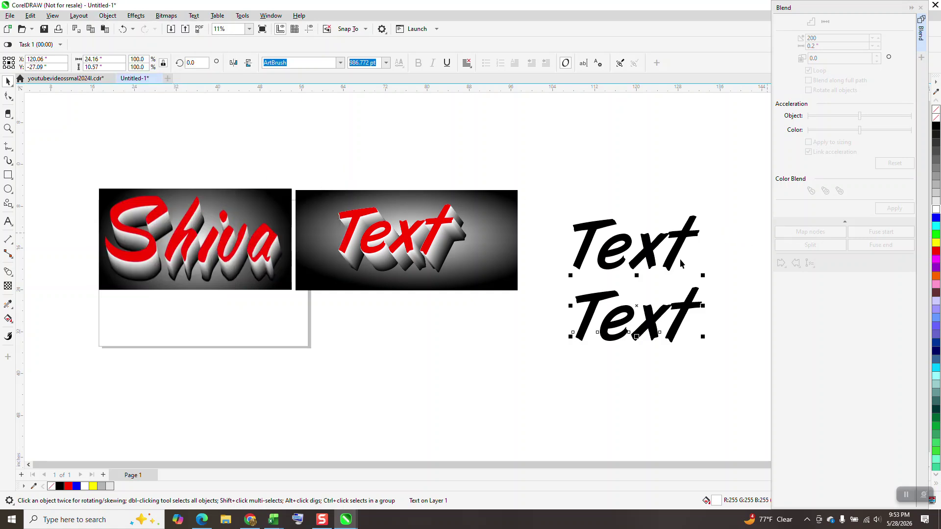
Try the 200-step blend again on the two overlapping text copies, and undo it.
left_click_drag(547, 272, 736, 358)
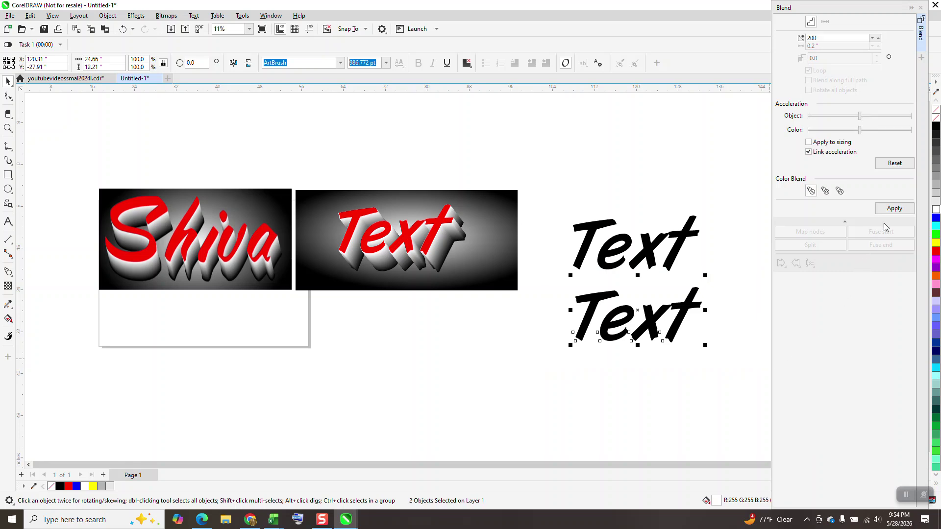
left_click(895, 209)
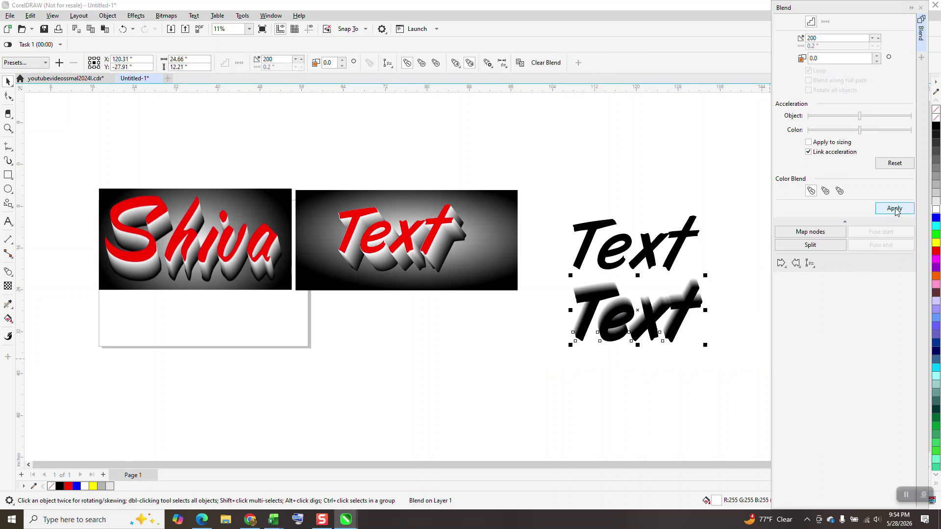
left_click(123, 29)
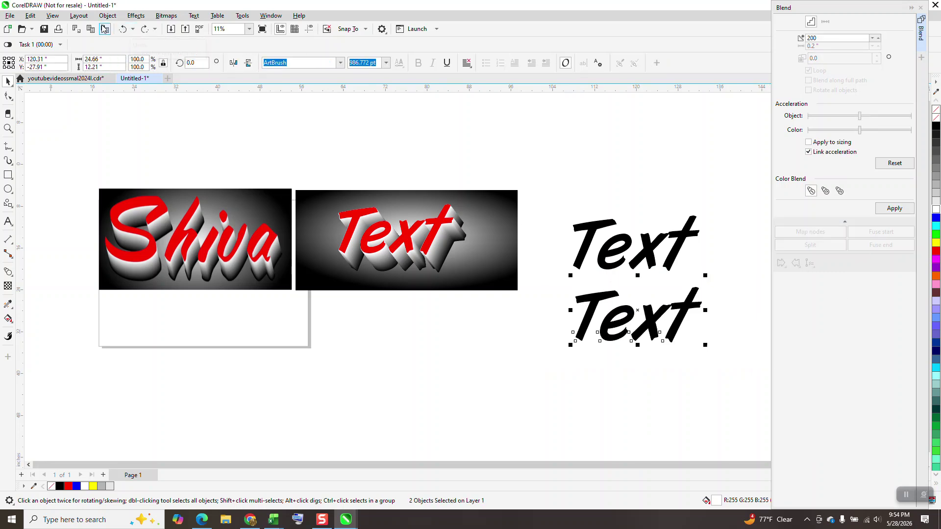
Bring both overlapping text copies to the front of the page.
left_click(107, 15)
mouse_move(122, 171)
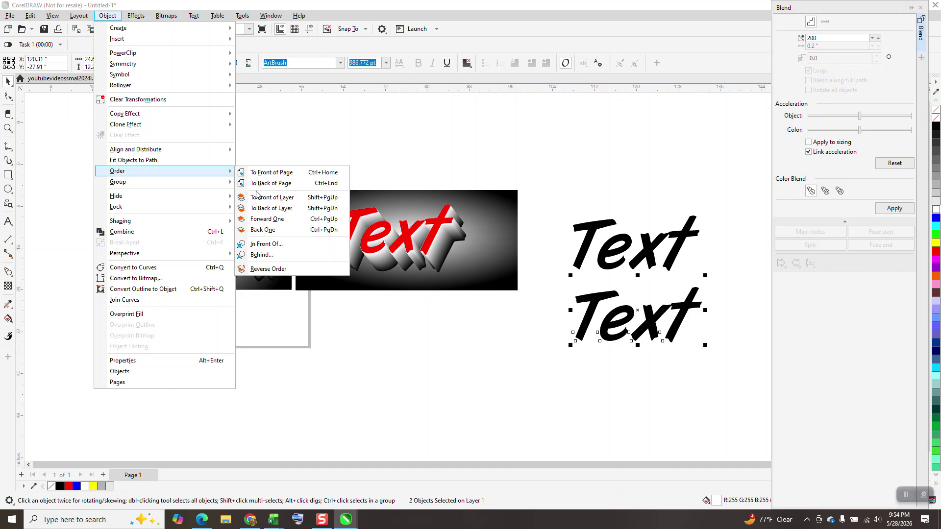
left_click(277, 174)
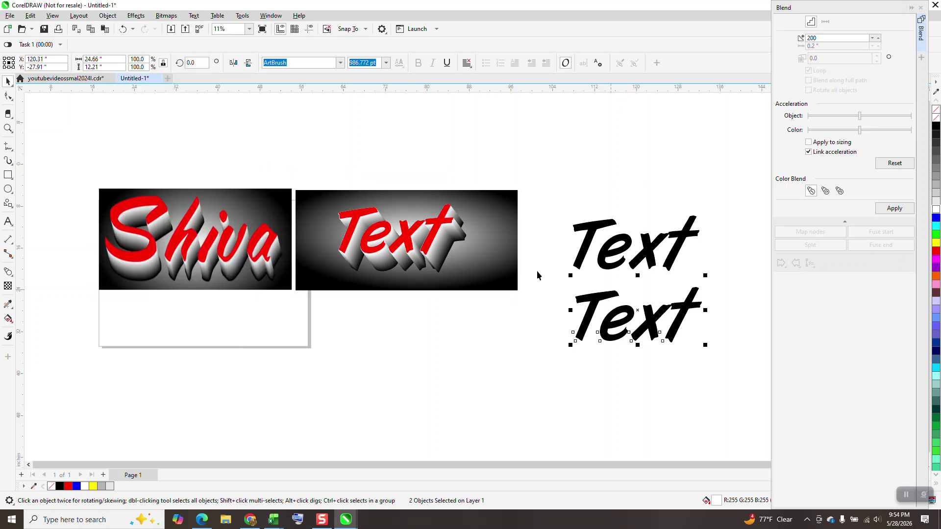
Try the 200-step blend on the reordered text copies, and undo it.
left_click(895, 208)
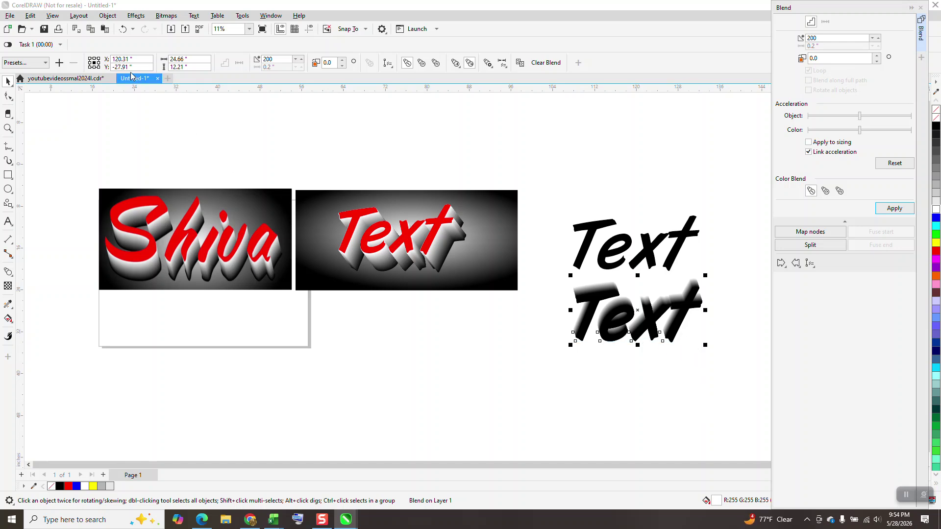
left_click(123, 30)
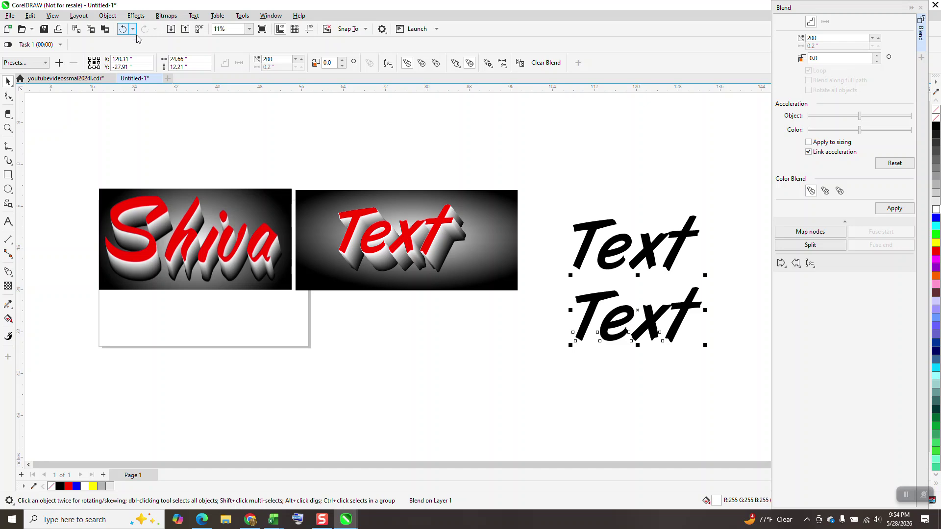
Draw a yellow-filled rectangle about 42 × 24 inches around the overlapping text copies and send it to the back of the page.
left_click(7, 175)
left_click_drag(532, 261, 752, 387)
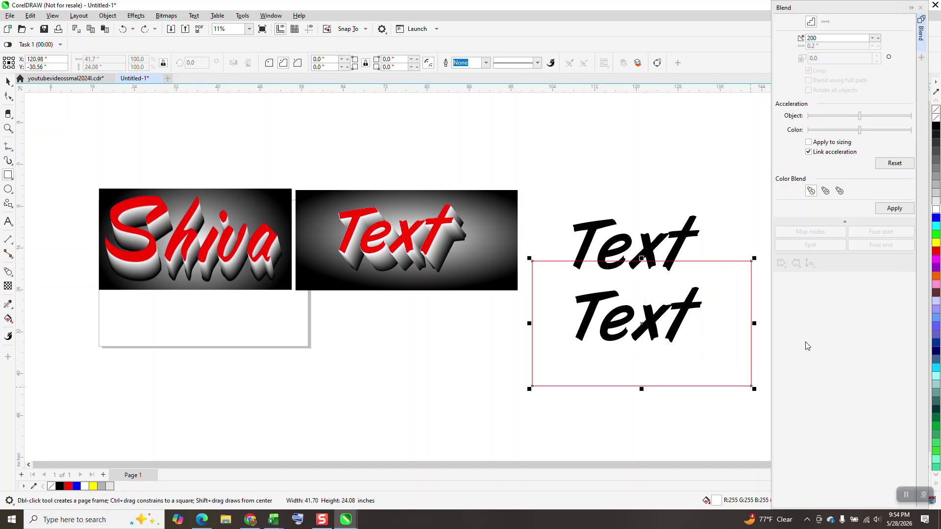
left_click(936, 243)
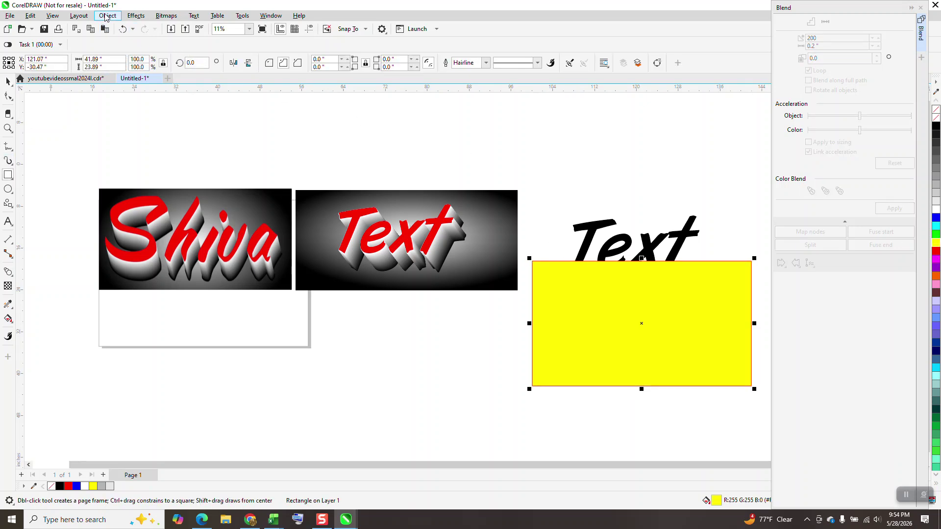
left_click(107, 15)
mouse_move(123, 176)
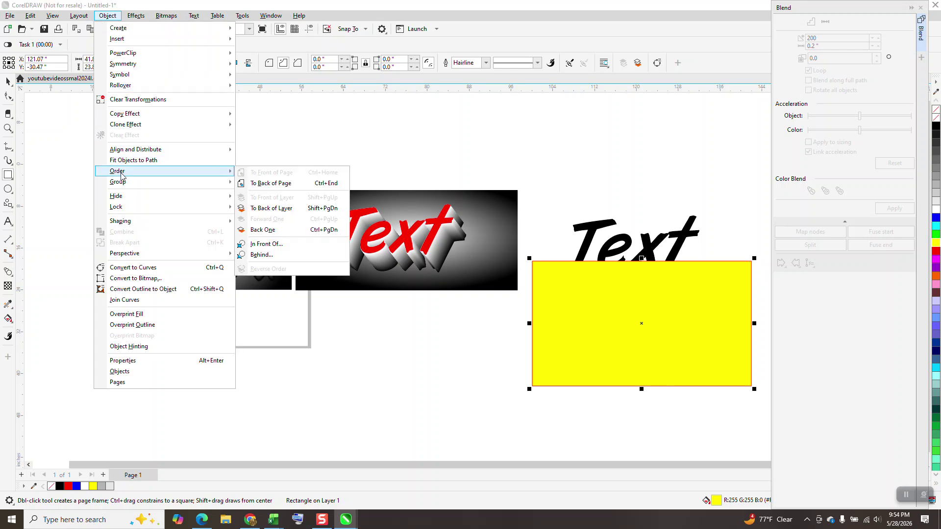
left_click(274, 184)
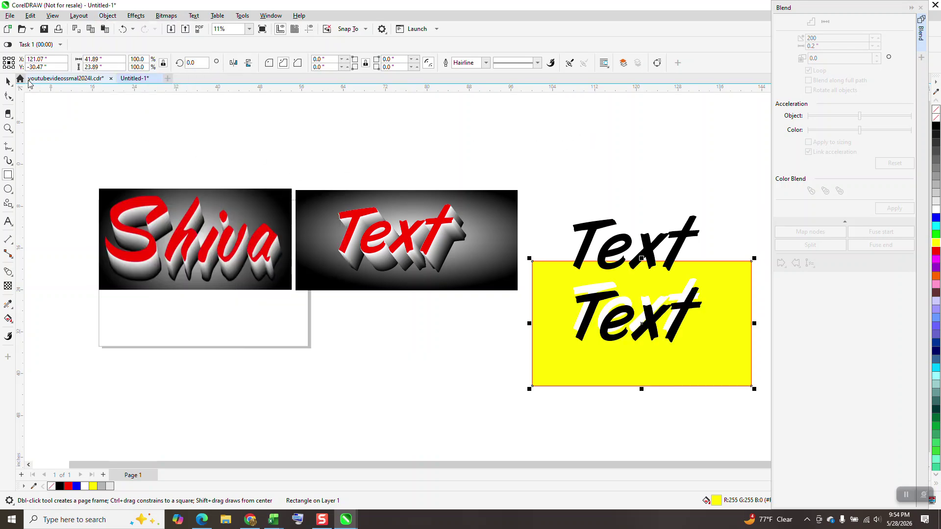
Move the black overlapping text copy up 12 inches off the white one and back down 12 inches.
left_click(7, 82)
left_click(410, 121)
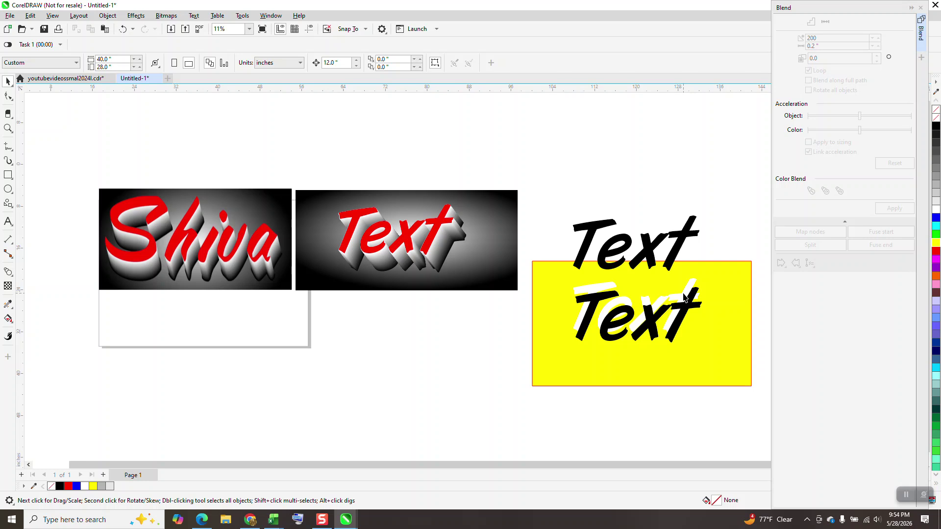
left_click(683, 309)
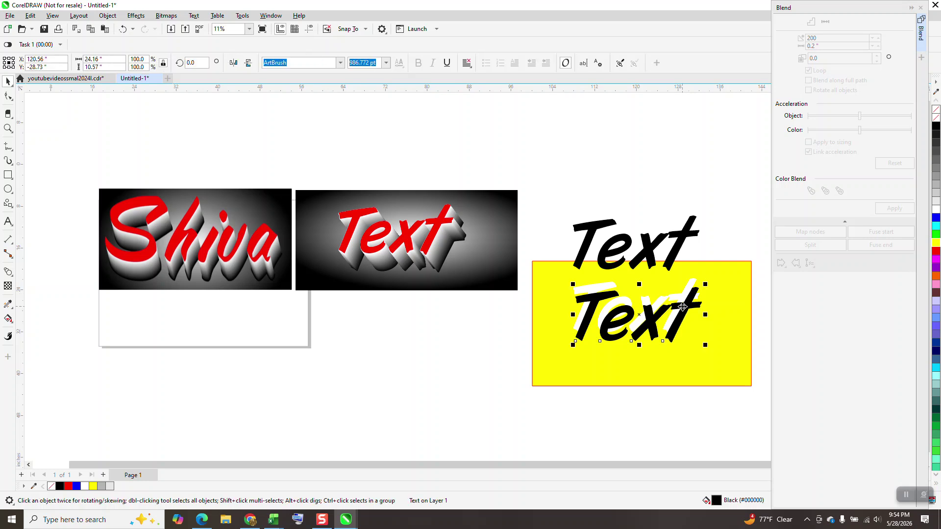
key("Up")
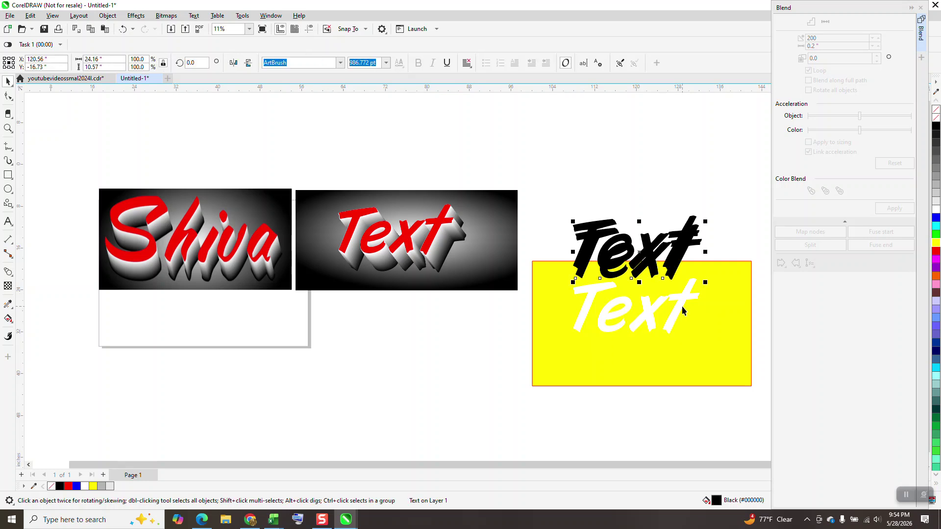
key("Down")
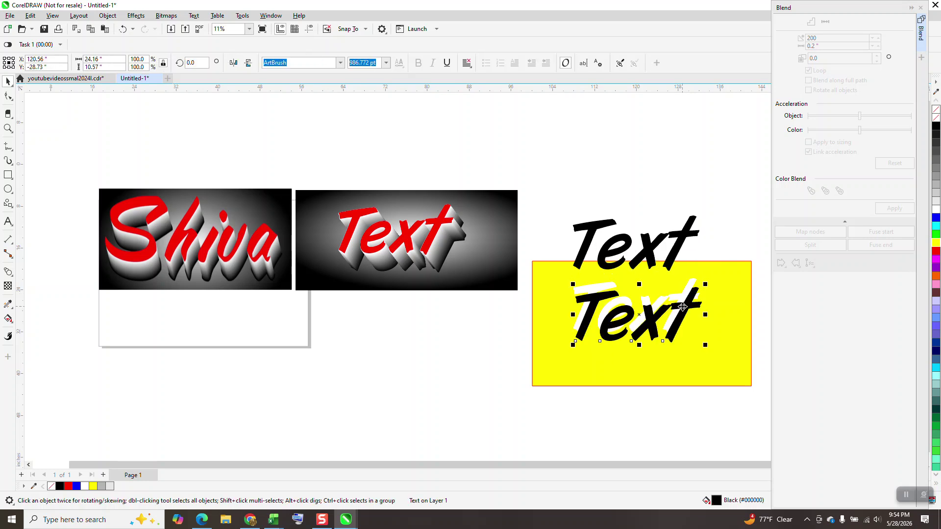
Move the white overlapping text copy up 12 inches and back down 12 inches, and deselect it.
left_click(689, 285)
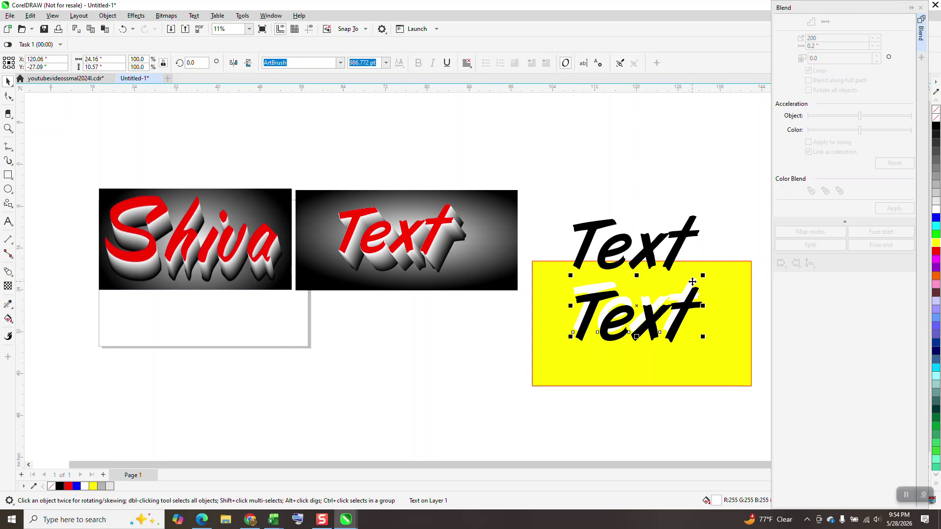
key("Up")
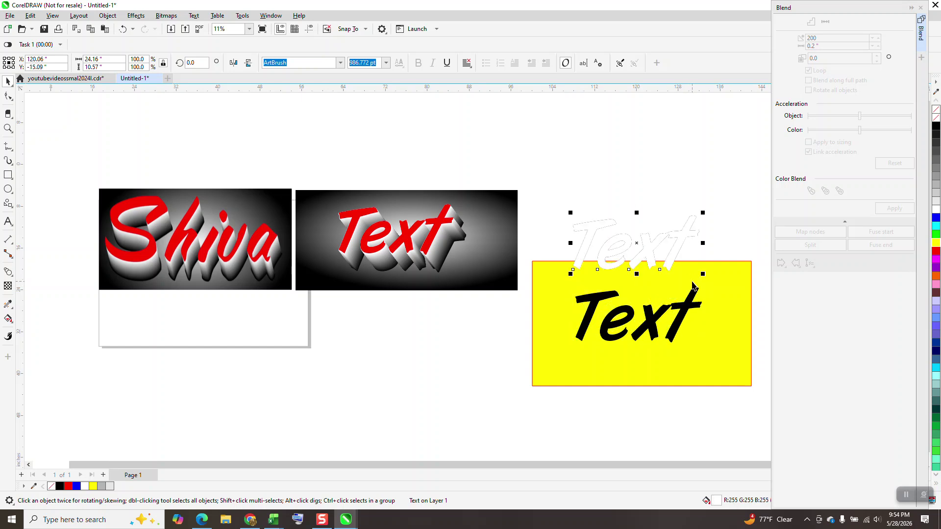
key("Down")
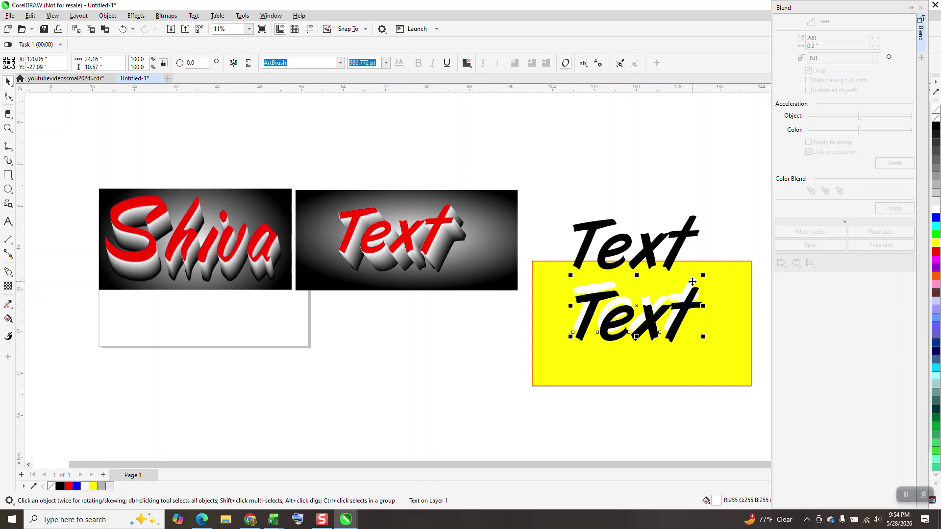
left_click(723, 237)
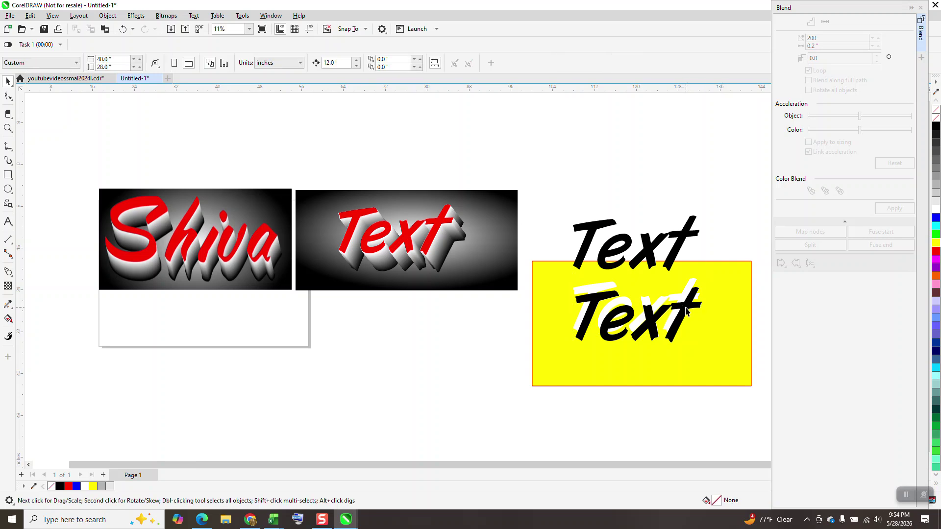
Delete the black text copy that overlaps the white one on the yellow rectangle.
left_click(687, 303)
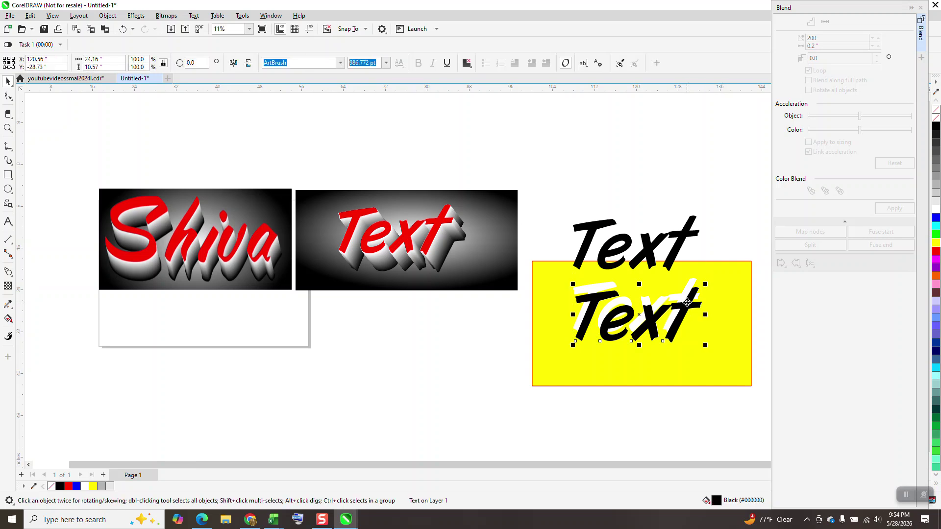
key("XF86Calculator")
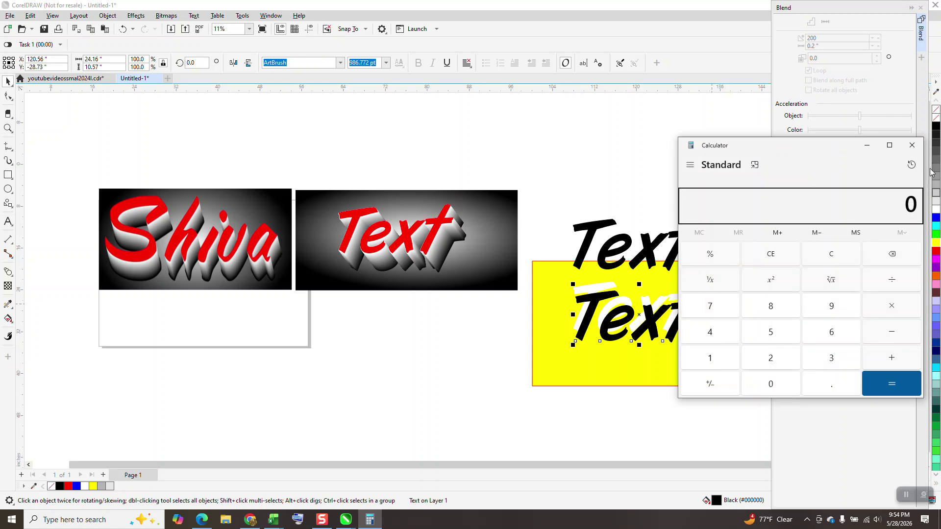
left_click(912, 146)
key("Delete")
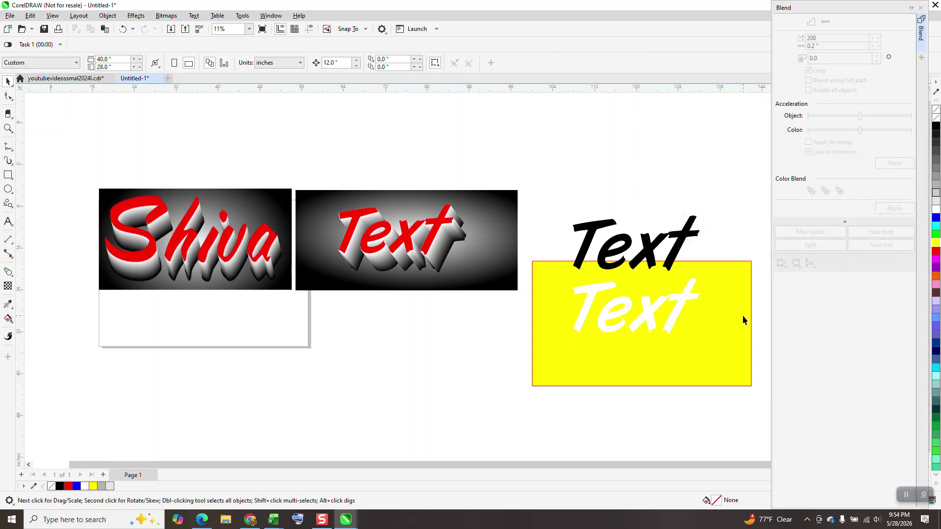
Duplicate the white text about 1.25 inches to the right and 1.8 inches lower, and fill the duplicate with black.
left_click(678, 312)
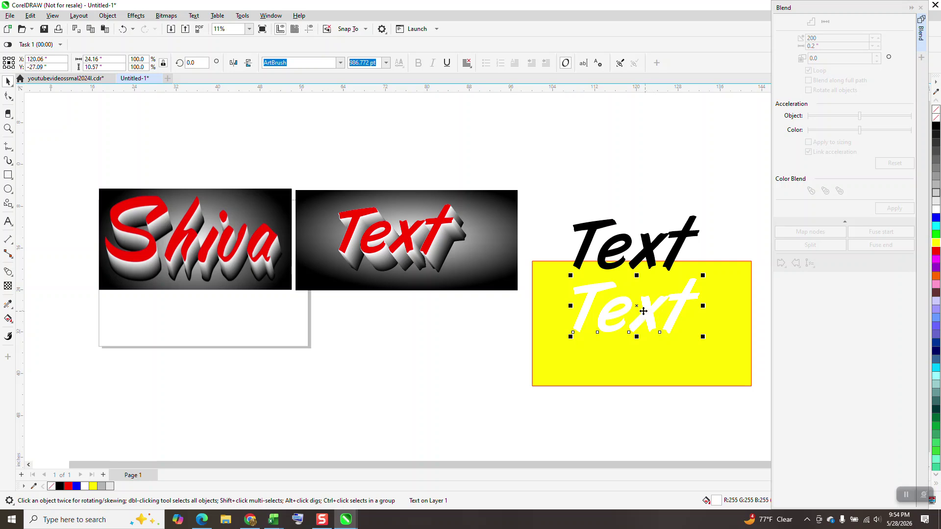
left_click_drag(644, 312, 644, 317)
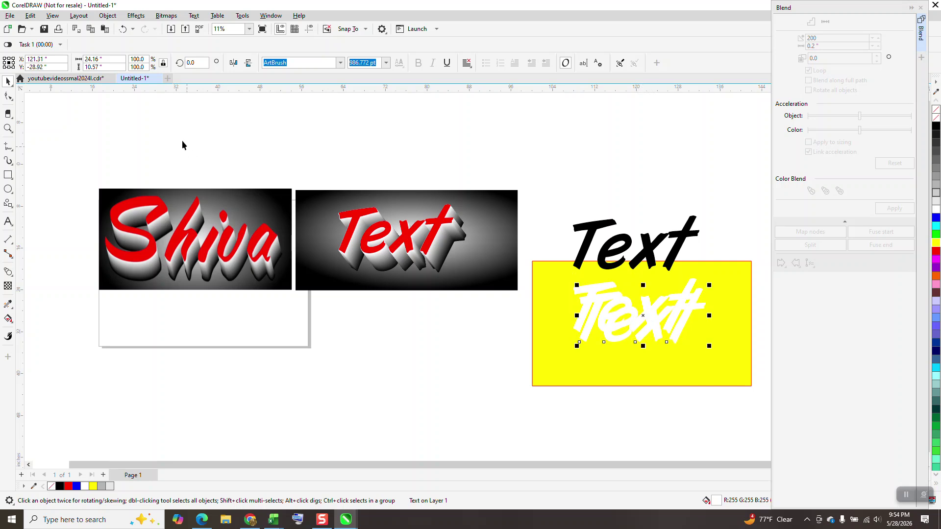
left_click(936, 126)
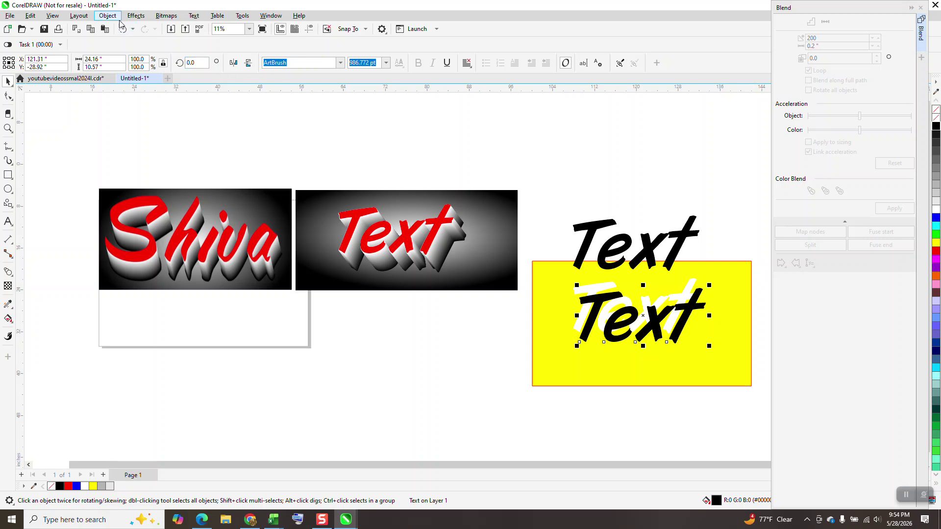
Send the new black text copy to the back of the page, followed by the yellow rectangle so it lies behind both copies.
left_click(108, 16)
mouse_move(124, 174)
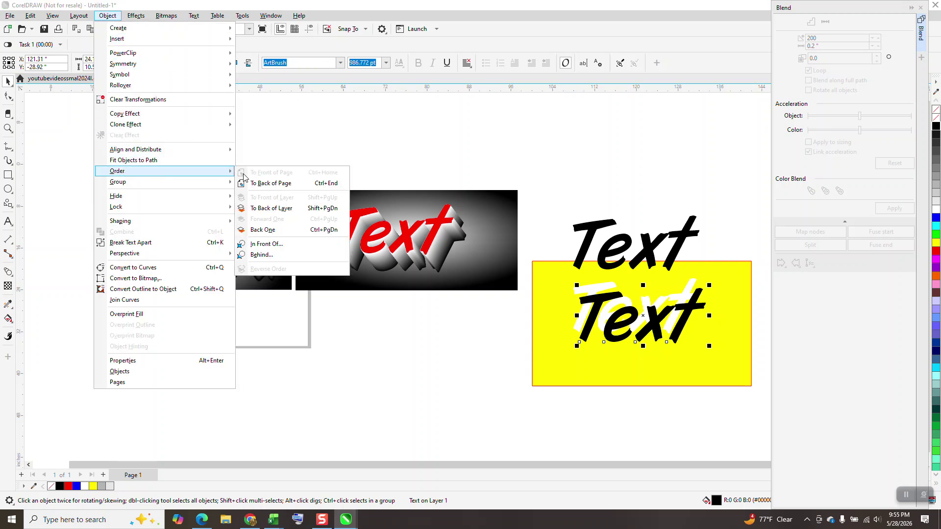
left_click(265, 193)
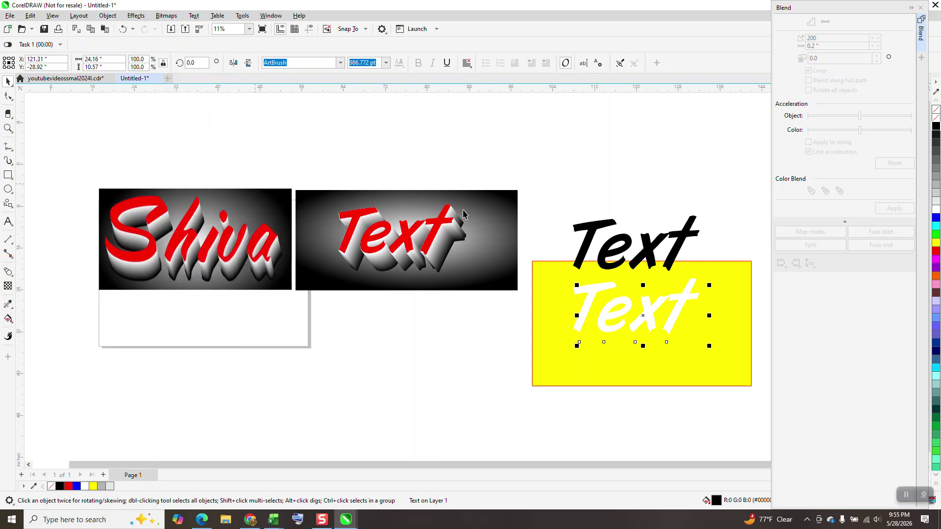
left_click(535, 272)
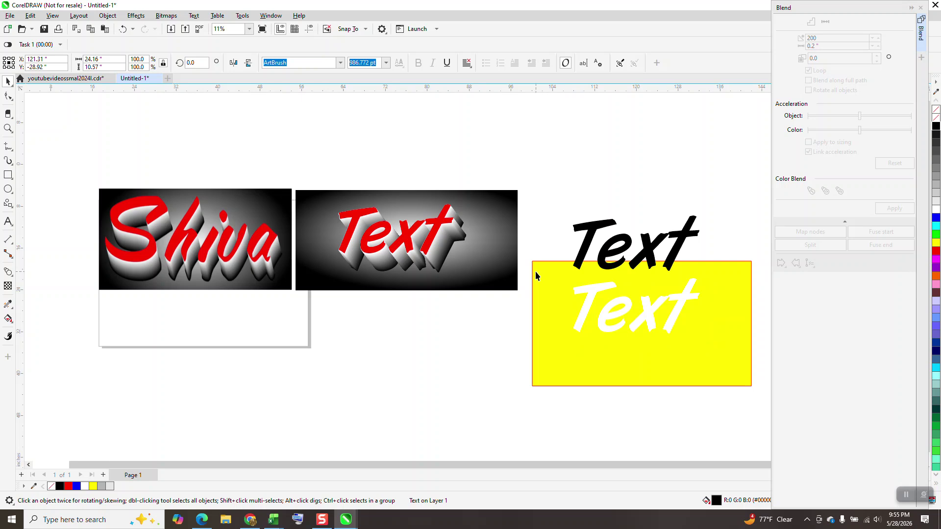
left_click(107, 16)
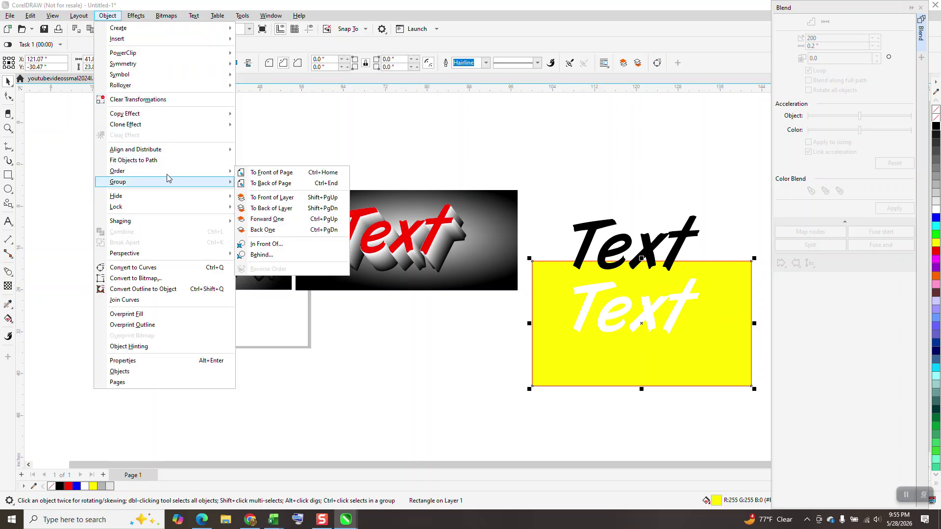
left_click(271, 183)
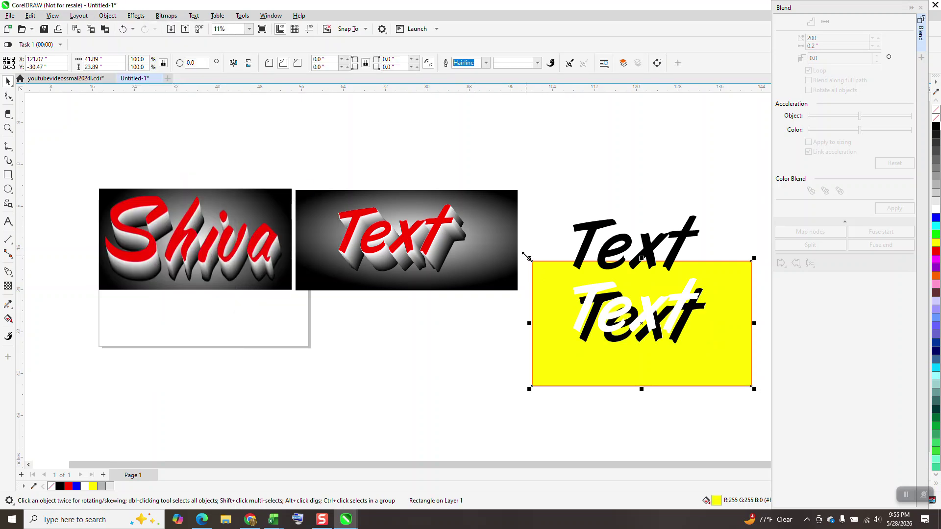
Blend the overlapping white and black text copies with 200 steps, and delete the yellow rectangle.
left_click_drag(525, 260, 723, 366)
left_click(894, 214)
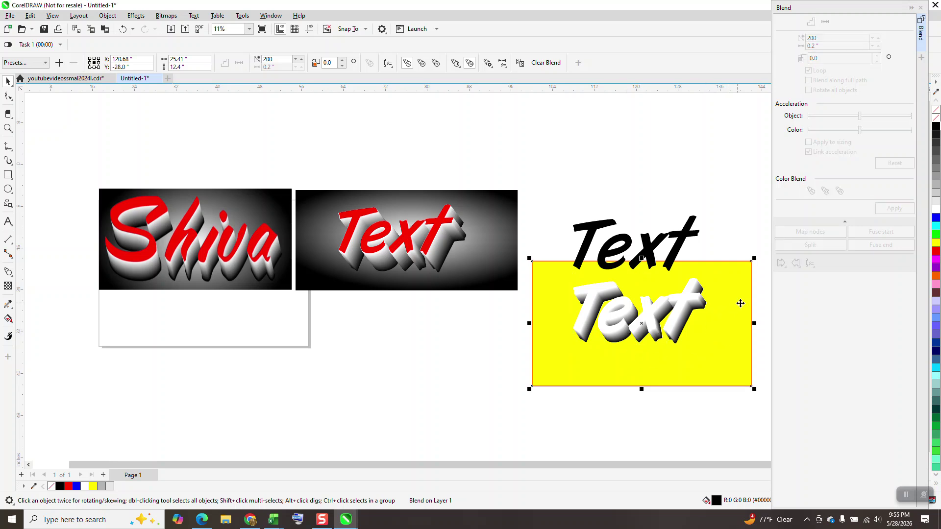
left_click(744, 298)
key("Delete")
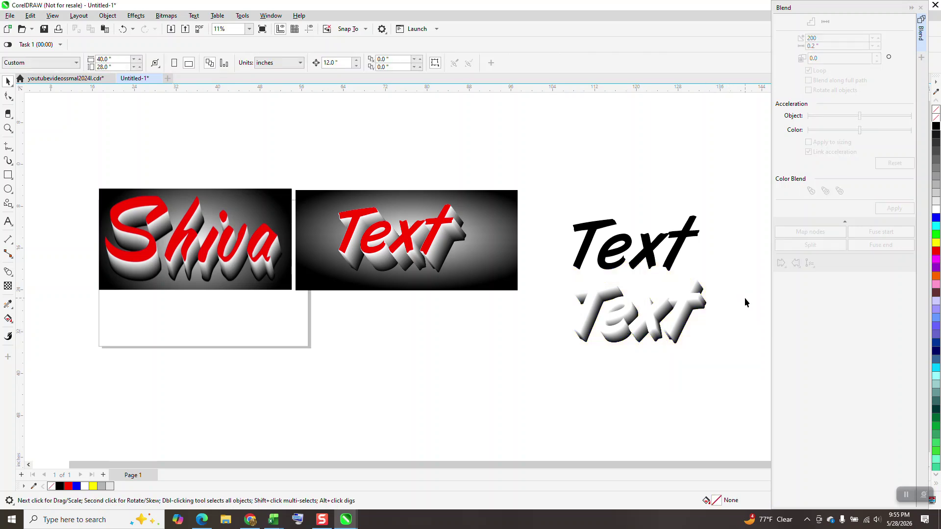
Fill the separate black text above the blend with red and move it down 12 inches onto the blend.
left_click(679, 265)
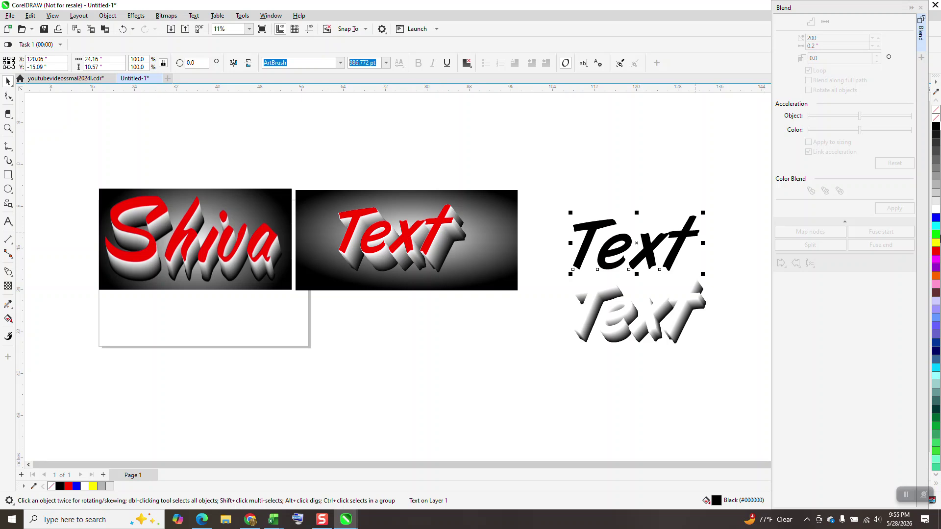
left_click(936, 251)
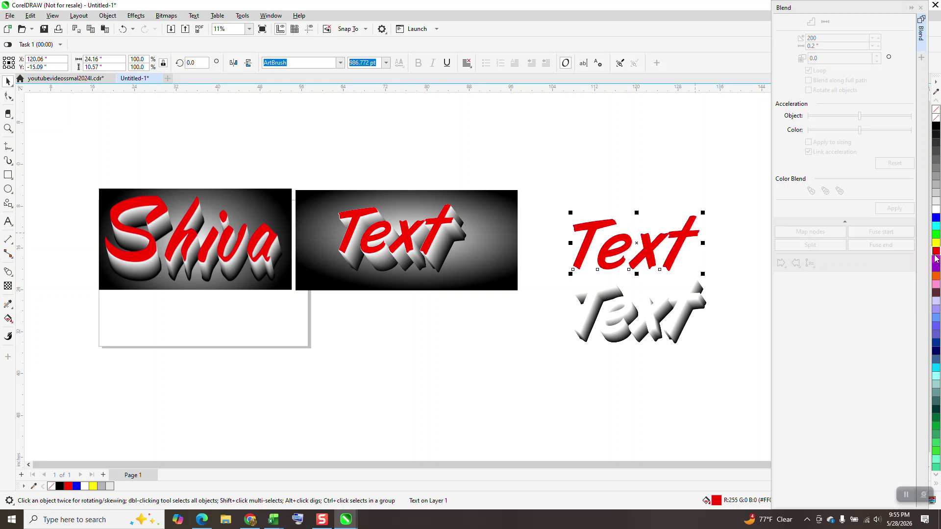
key("Down")
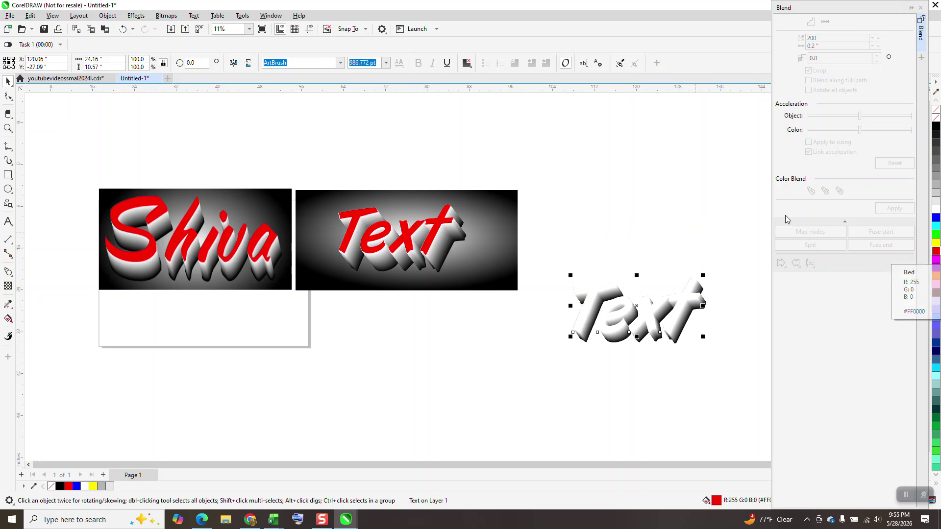
Bring the red text to the front of the page over the blend, and close the Blend settings.
left_click(110, 15)
mouse_move(130, 175)
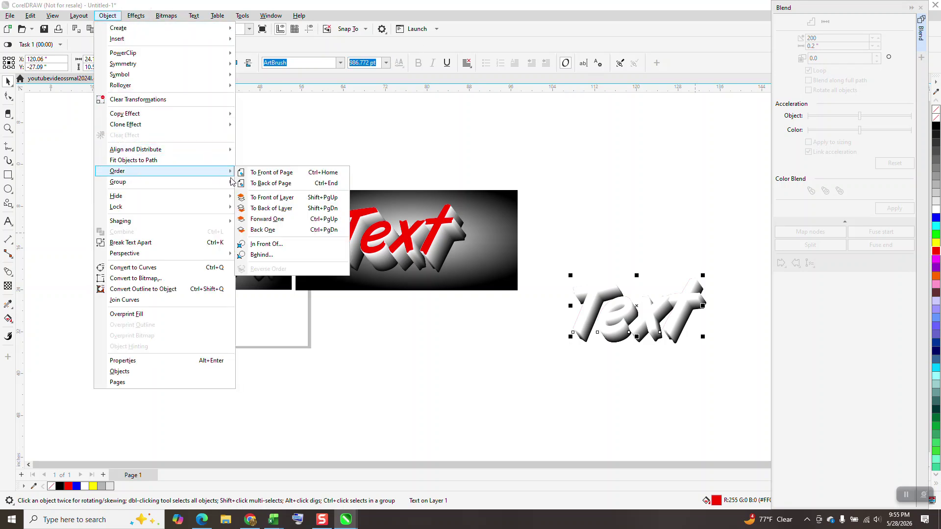
left_click(265, 173)
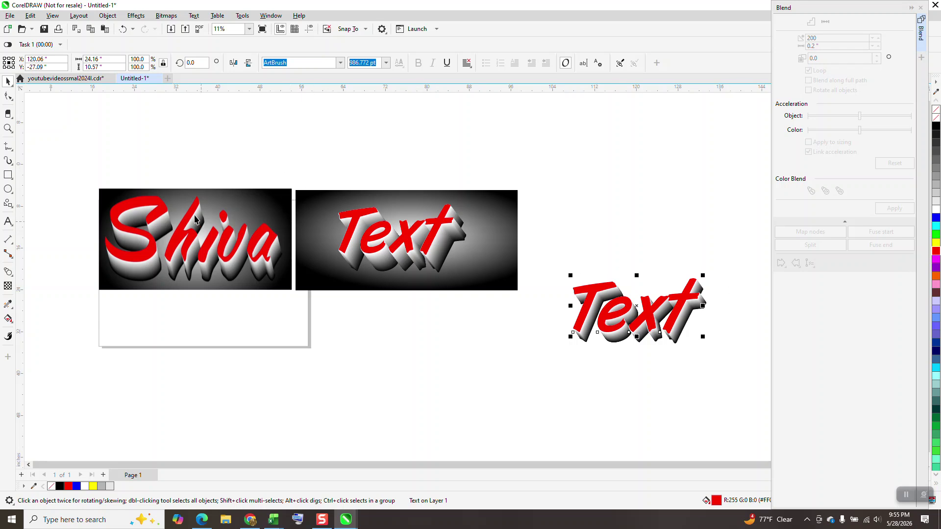
left_click(921, 9)
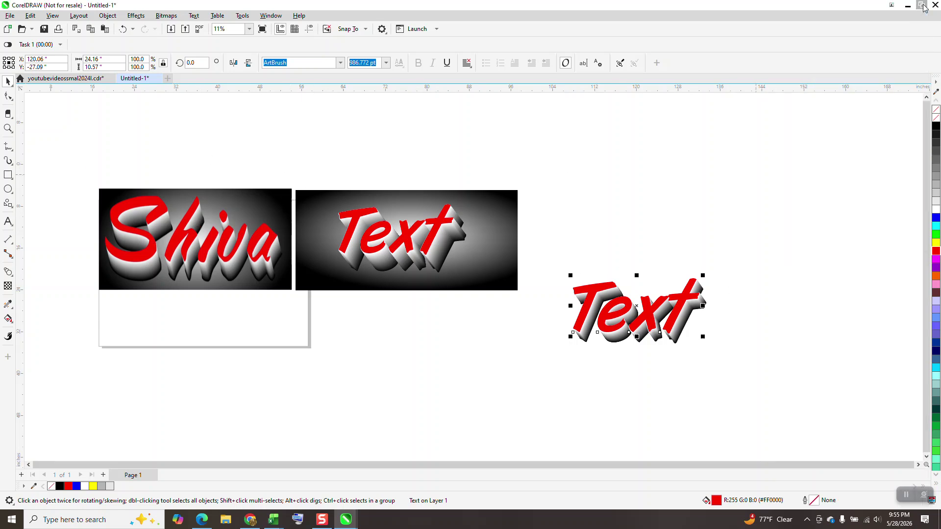
Draw a black-filled rectangle about 39 × 22.4 inches around the red blended text and send it to the back of the page.
left_click(8, 174)
left_click_drag(544, 260, 751, 379)
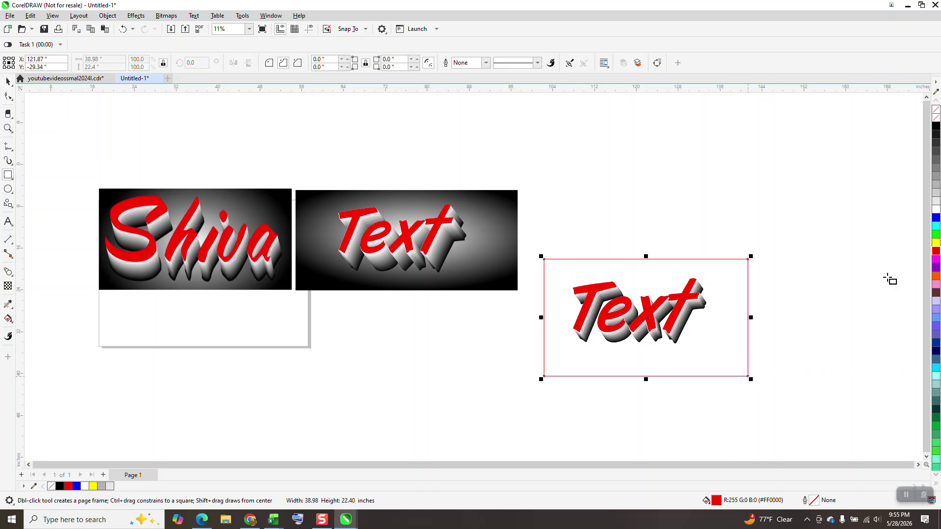
left_click(937, 126)
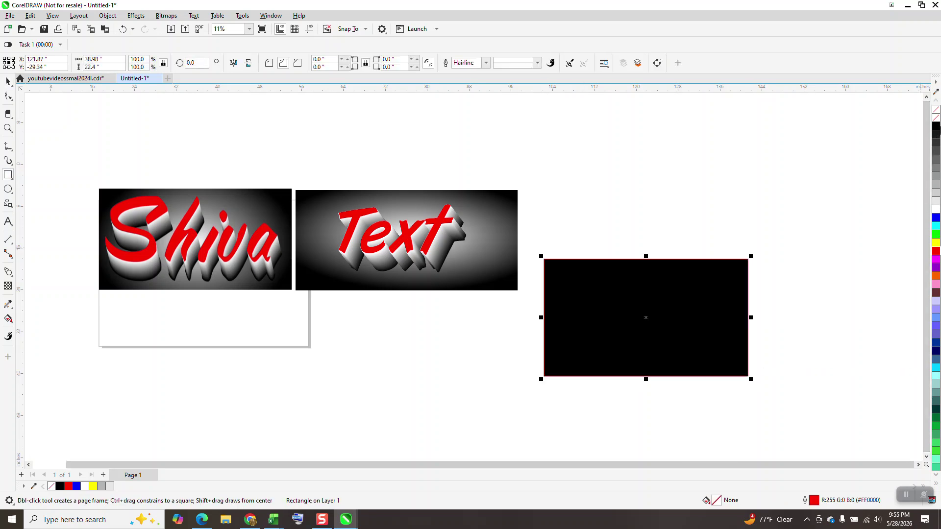
left_click(107, 16)
mouse_move(131, 183)
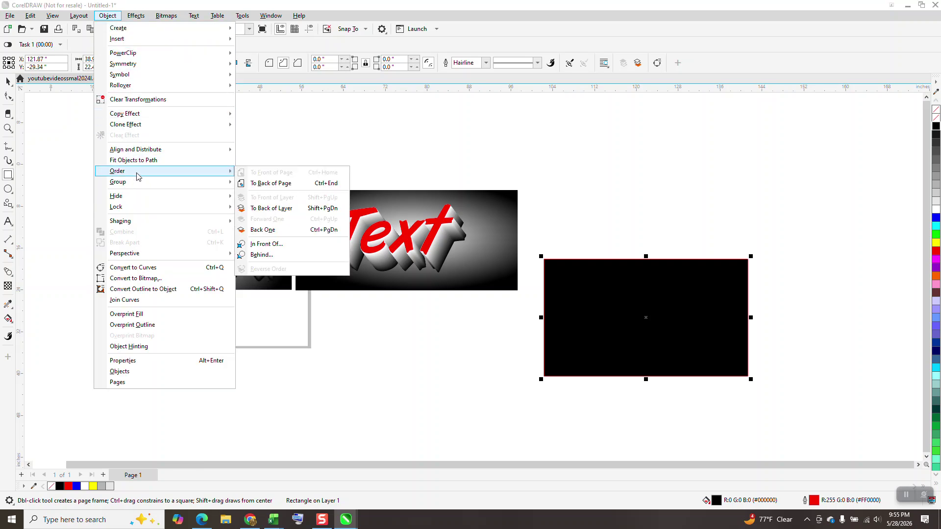
left_click(277, 184)
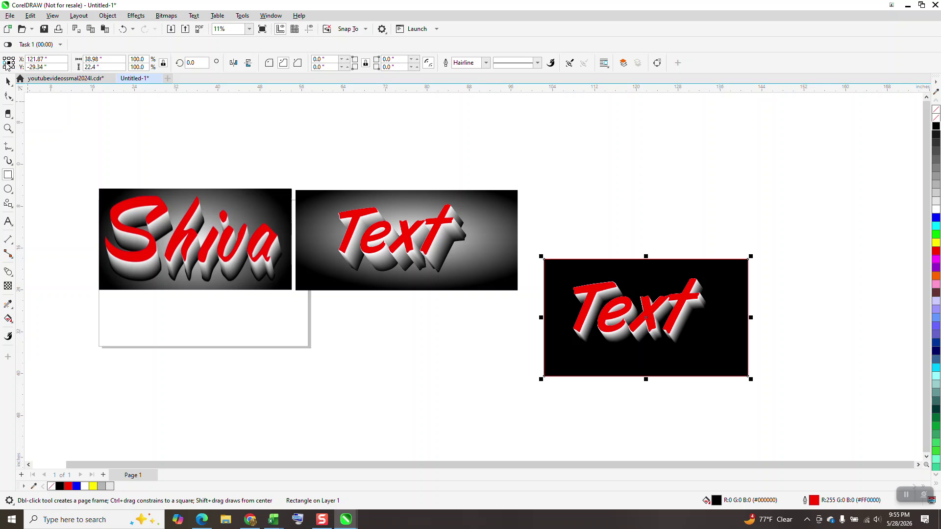
Move the black background rectangle up 24 inches, clear of the text.
left_click(8, 82)
left_click(711, 284)
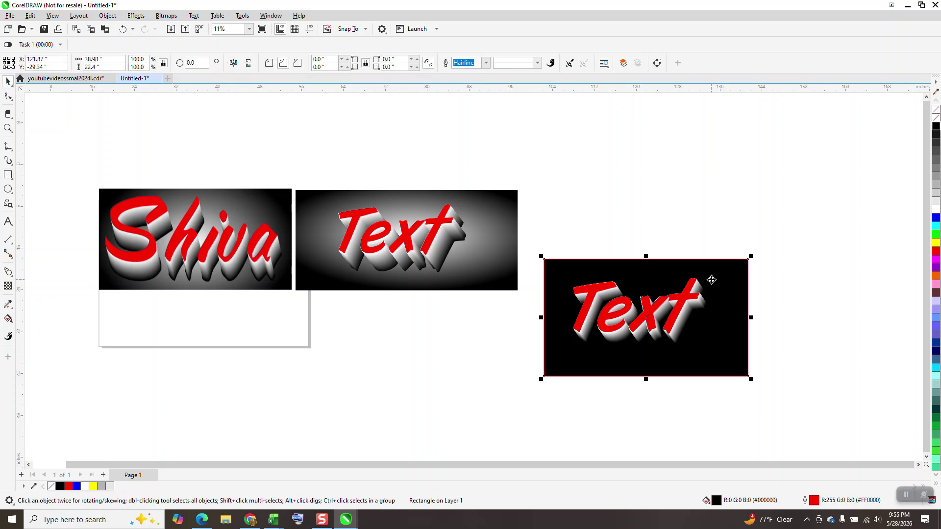
key("Up")
key("Up")
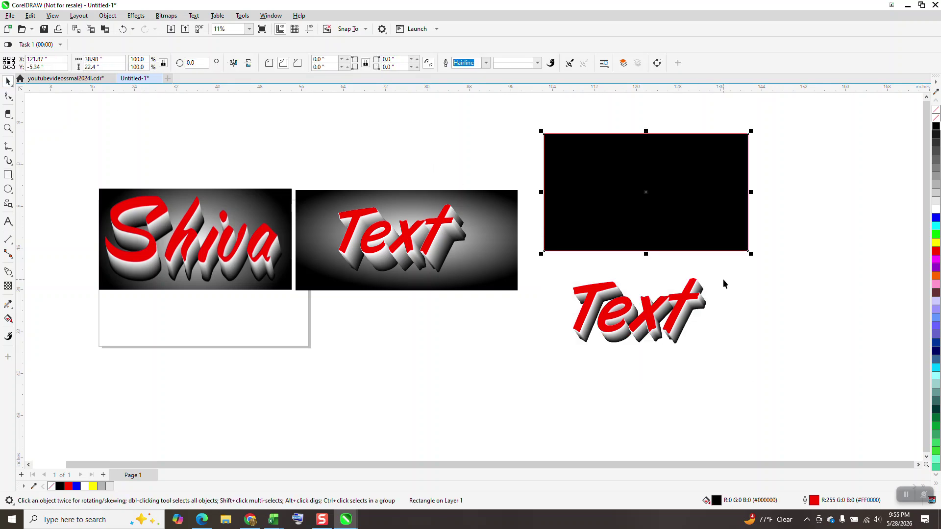
Apply a black-and-white fountain fill to the background rectangle and change it to the elliptical type.
left_click(12, 326)
left_click(39, 318)
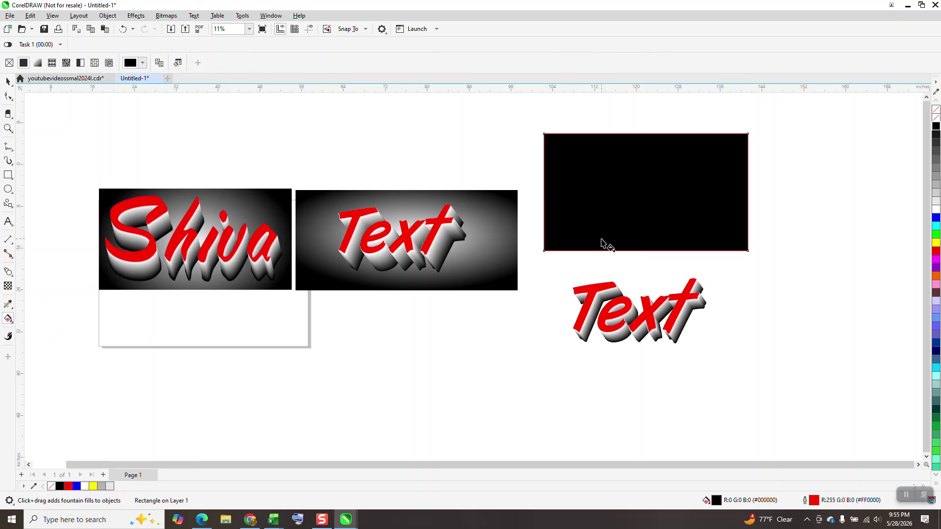
left_click_drag(605, 213, 715, 213)
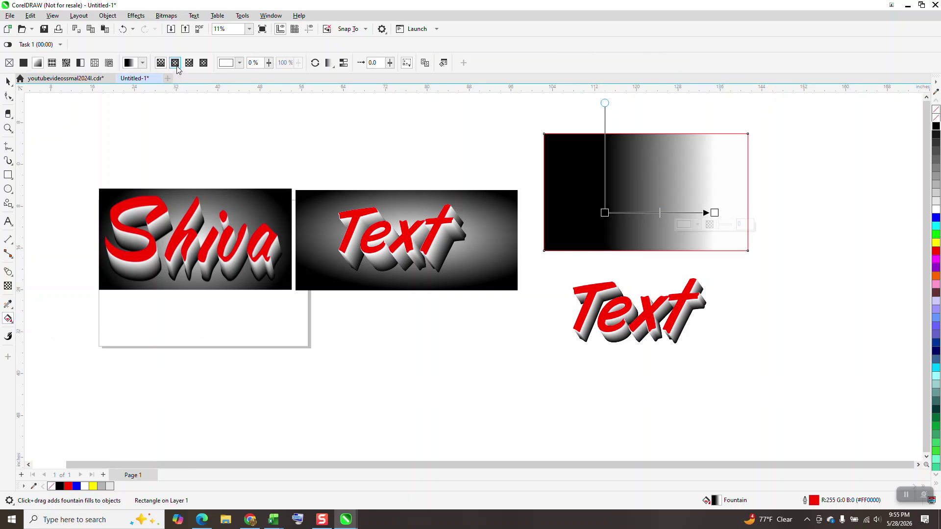
left_click(175, 63)
Center the elliptical fill in the rectangle and stretch it to a wide oval reaching just past the rectangle's side edges.
left_click_drag(657, 215, 653, 195)
left_click_drag(722, 206, 738, 191)
mouse_move(651, 145)
left_mouse_down()
mouse_move(651, 111)
mouse_move(651, 139)
left_mouse_up()
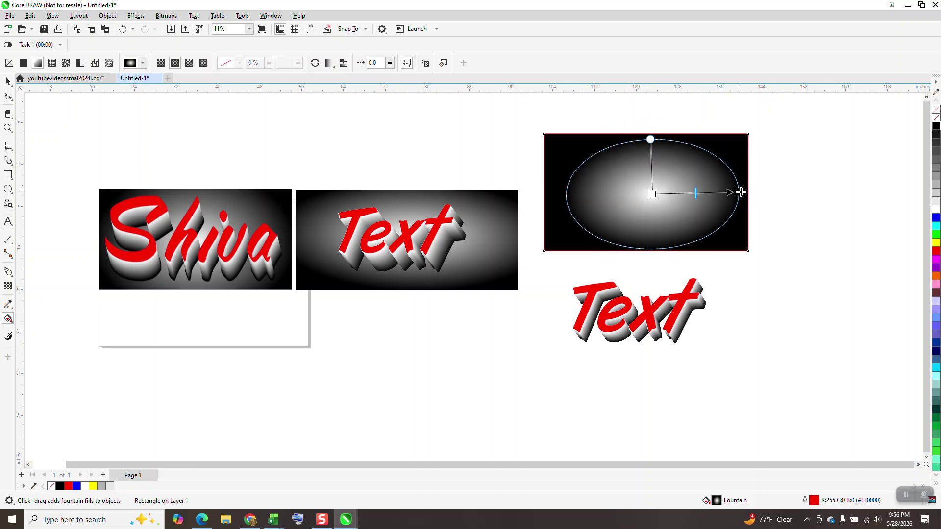
left_click_drag(739, 192, 754, 194)
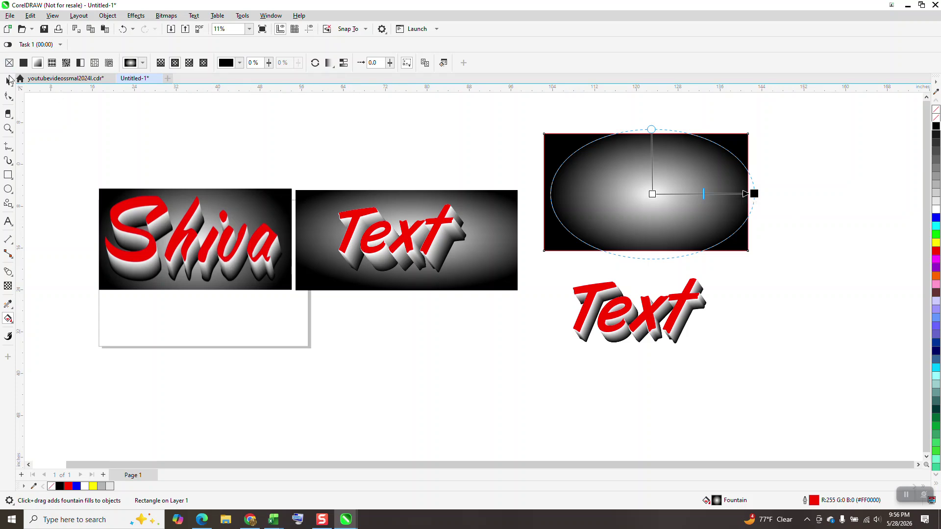
Move the gradient-filled rectangle down 24 inches so it sits behind the red blended text.
left_click(8, 82)
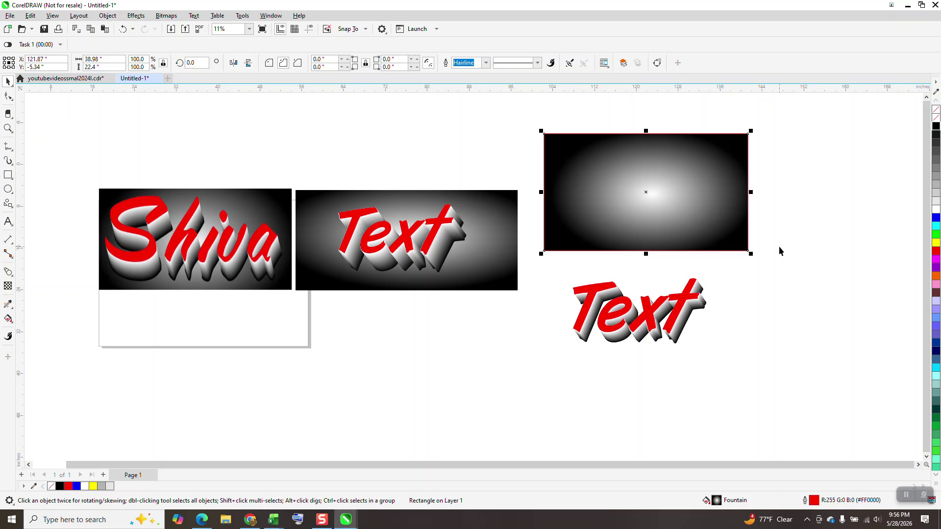
key("Down")
key("Down")
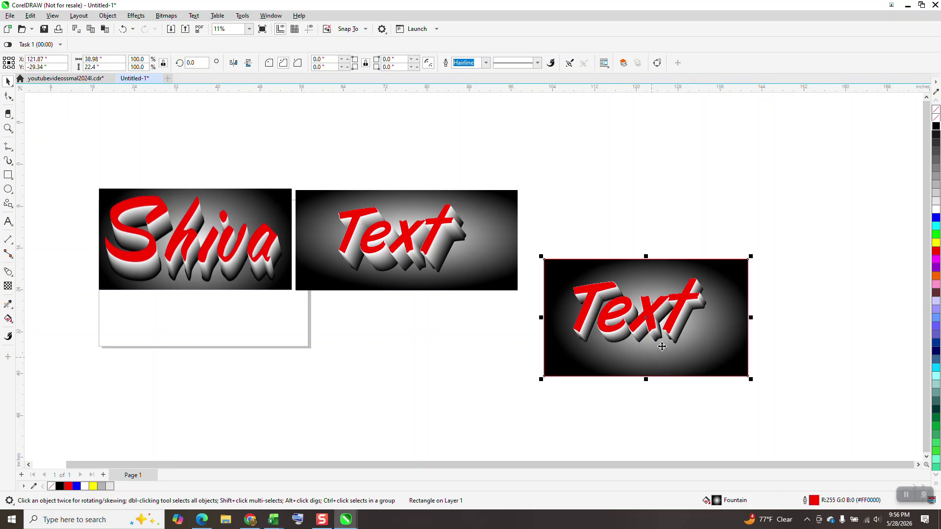
Recenter the elliptical fountain fill in the background rectangle and shrink it so its black end node meets the rectangle's side edge.
left_click(13, 324)
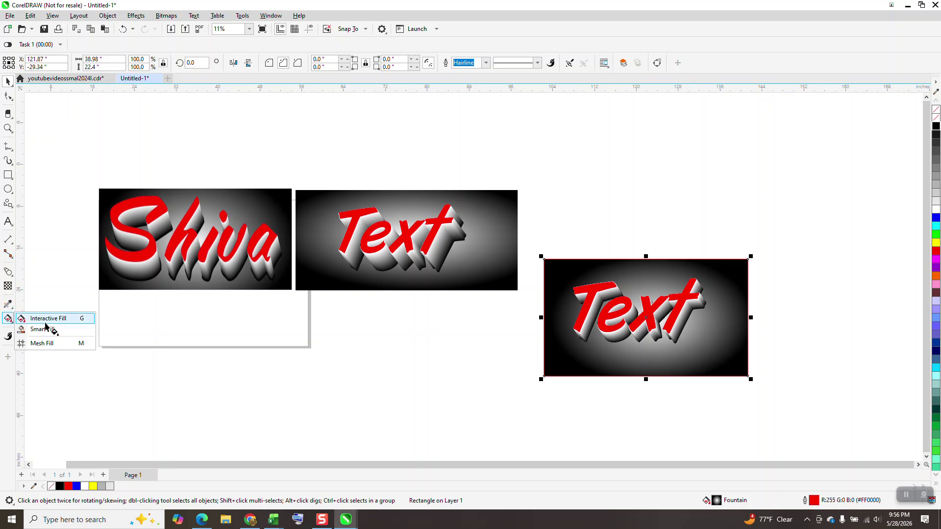
left_click(45, 321)
left_click_drag(655, 321, 647, 322)
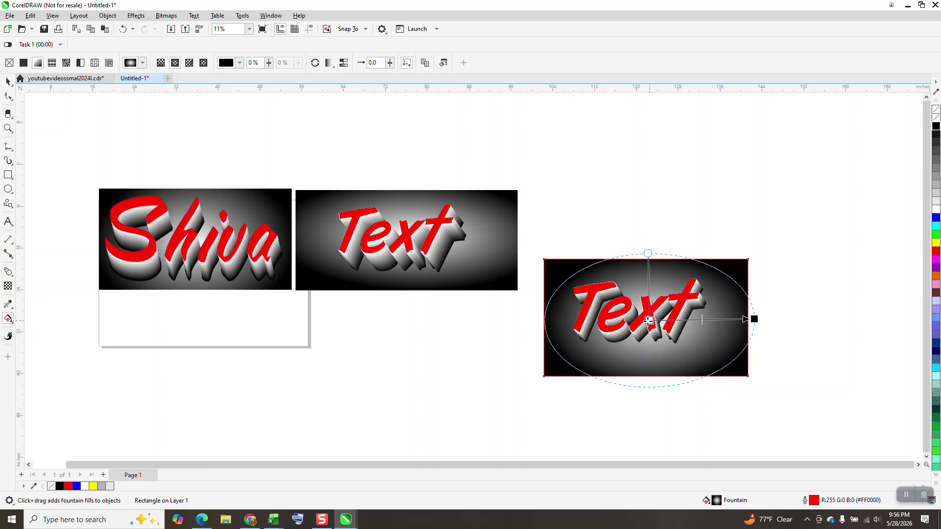
left_click_drag(754, 319, 748, 319)
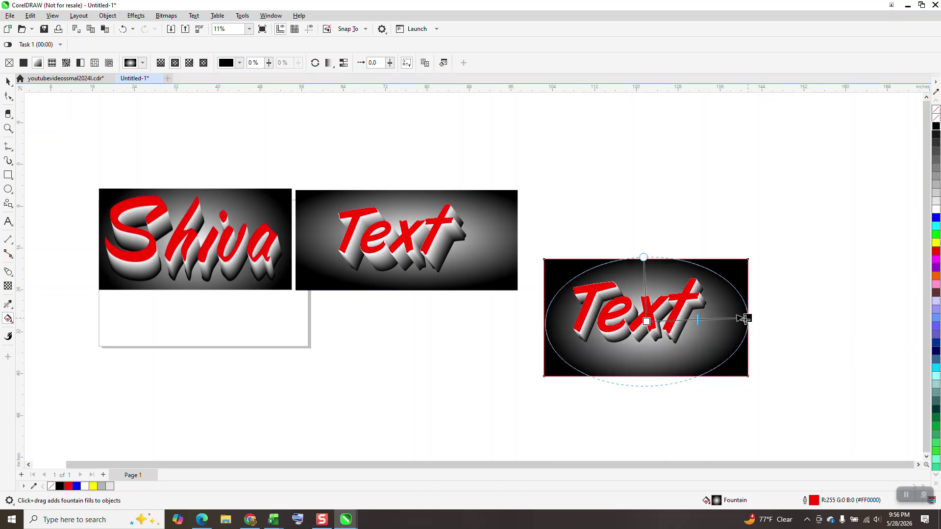
left_click(9, 82)
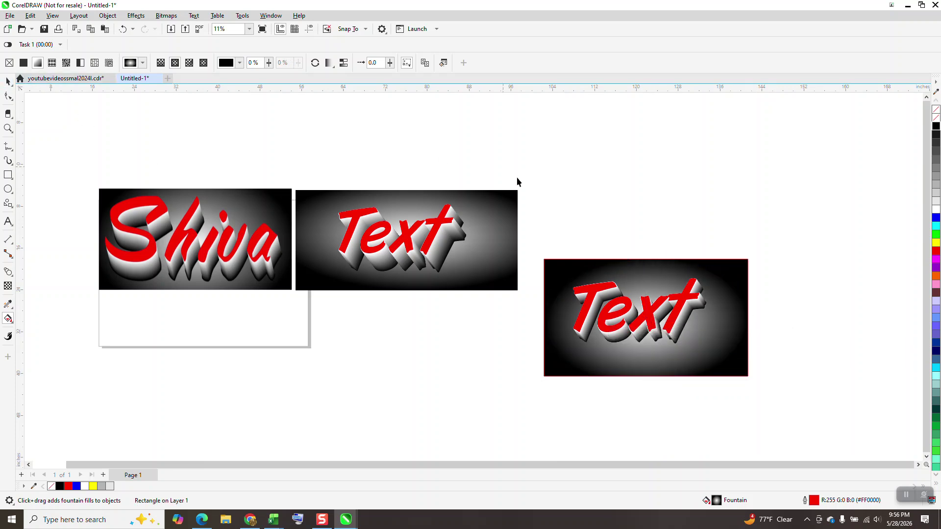
left_click(505, 172)
Examine the finished red text and its blended edges up close, including the letter T, against the gradient background.
left_click(8, 128)
left_click_drag(522, 253, 790, 407)
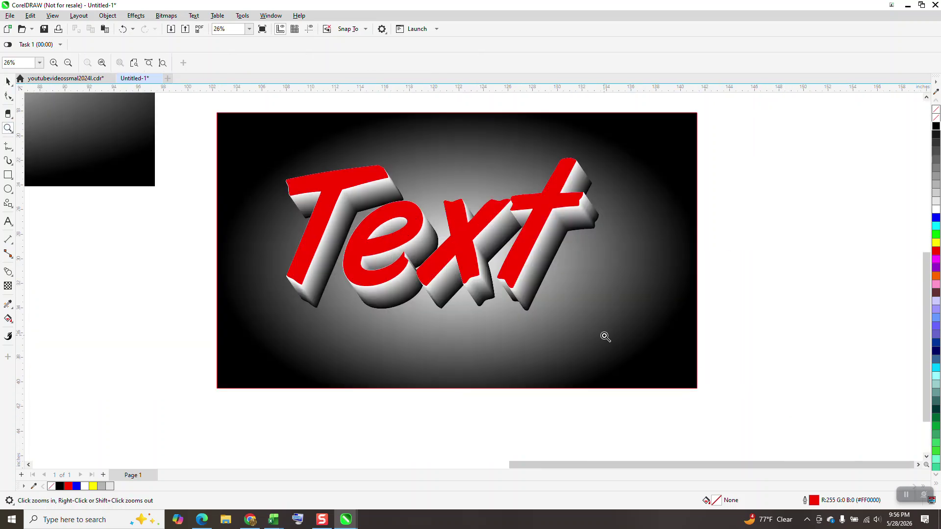
left_click_drag(288, 153, 362, 229)
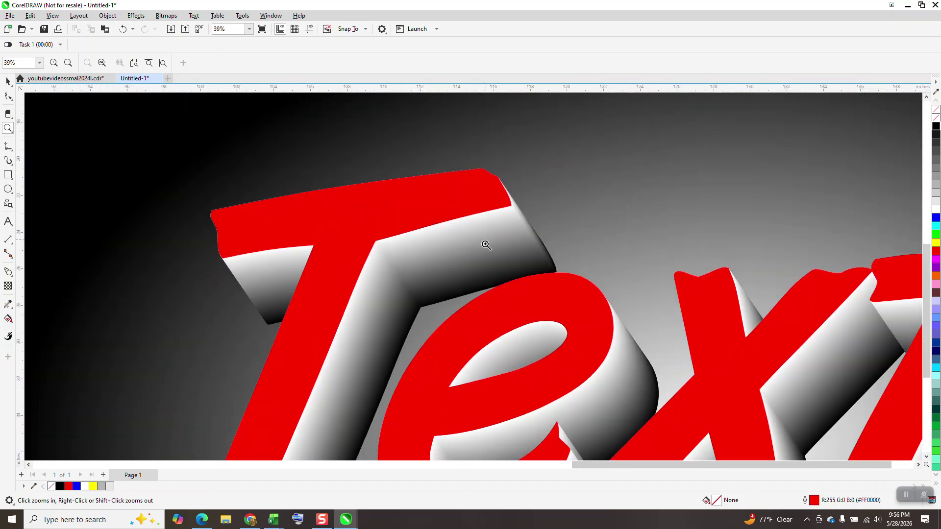
right_click(486, 245)
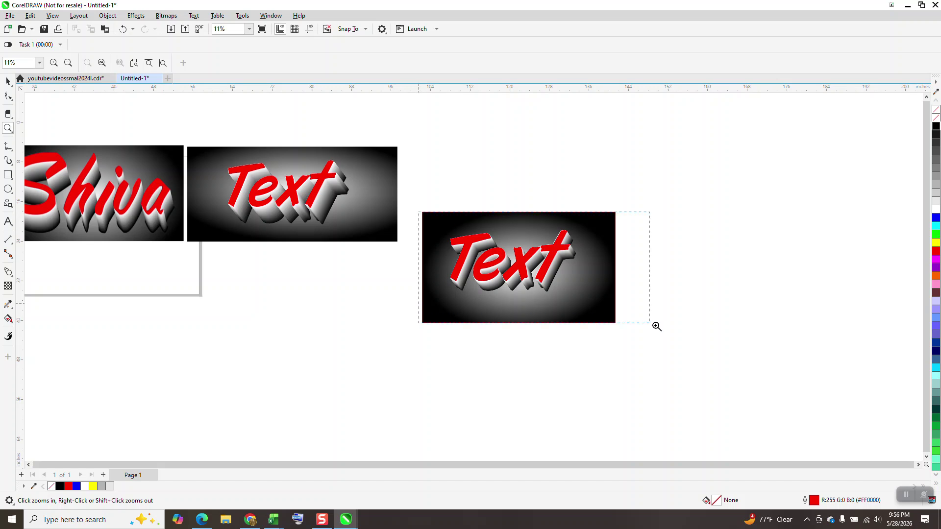
left_click_drag(657, 326, 657, 326)
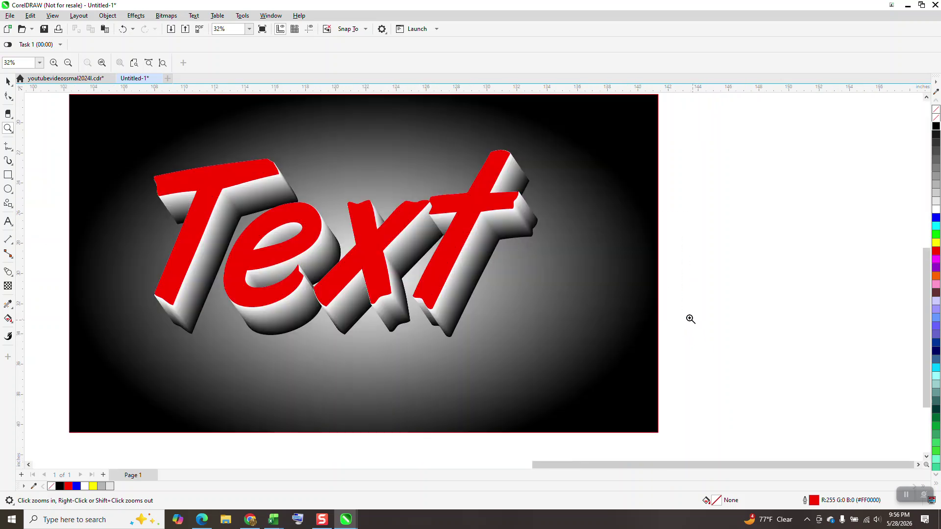
scroll(689, 319, "down", 1)
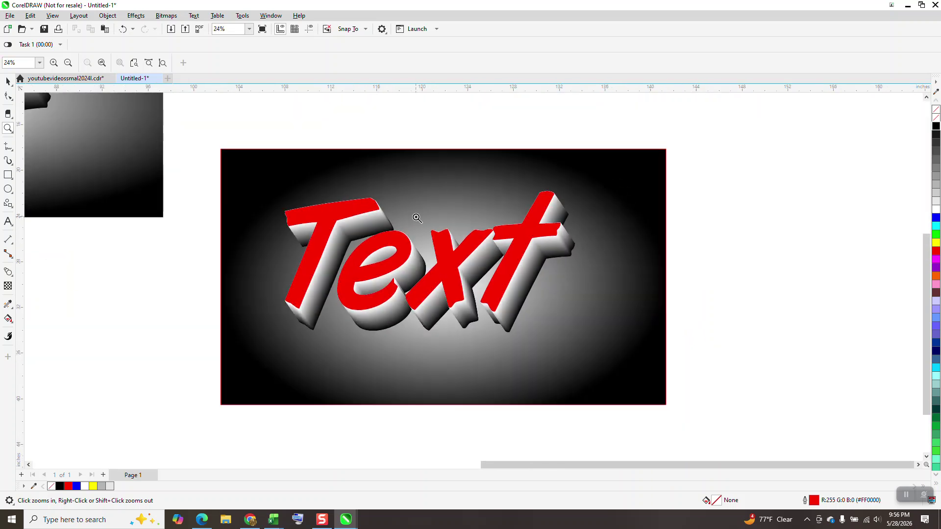